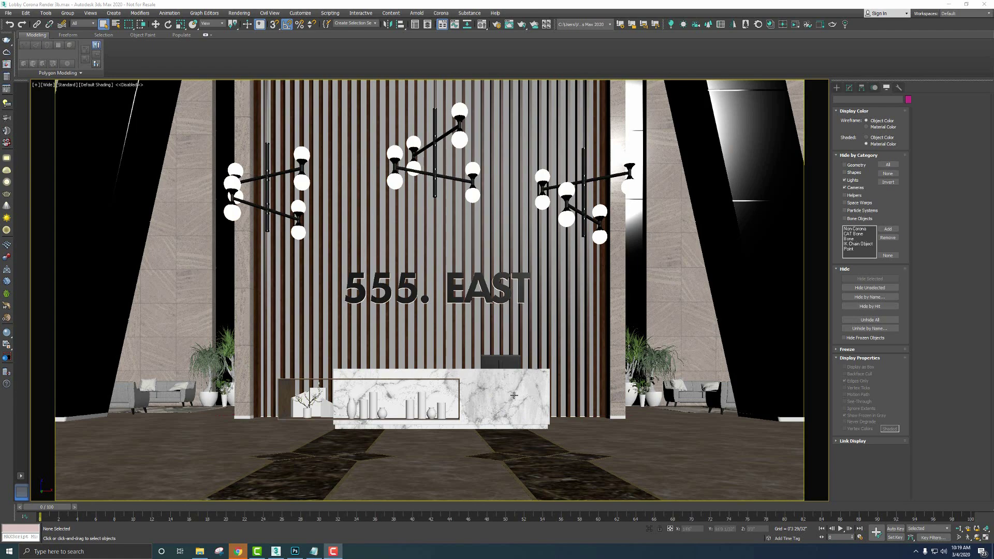
Step: Select the reception desk, switch to a free perspective view and orbit around the lobby wall
left_click(514, 395)
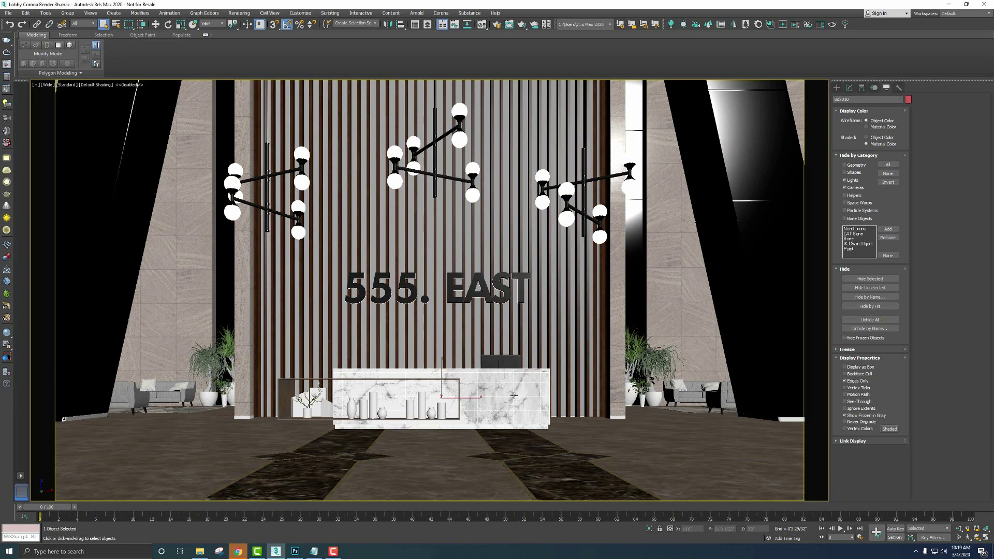
key("p")
scroll(513, 409, "up", 5)
scroll(476, 298, "down", 1)
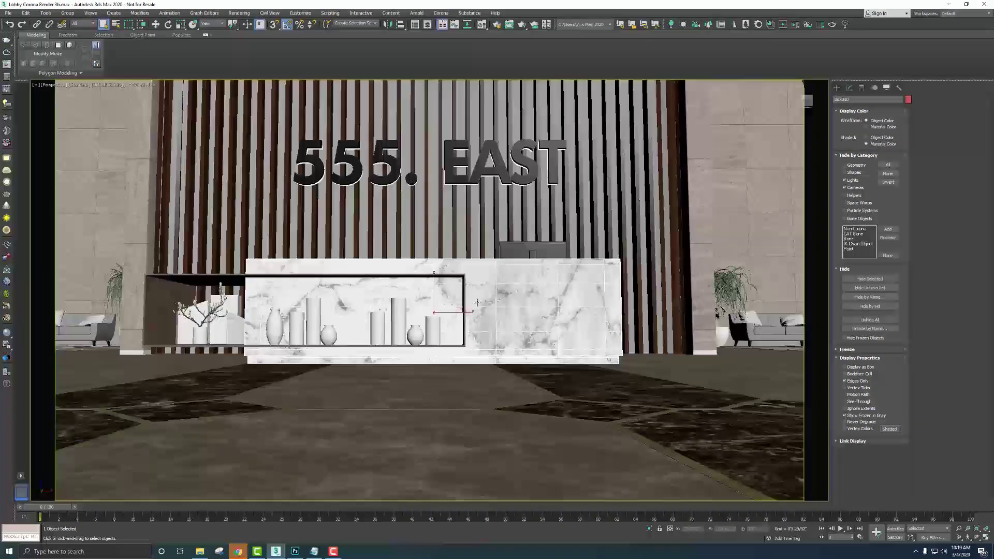
scroll(476, 298, "down", 5)
middle_click_drag(476, 298, 553, 258, "alt")
Step: View the scene through the Wide camera and make the scene lights visible
key("c")
left_click(462, 229)
left_click(500, 333)
key("shift+l")
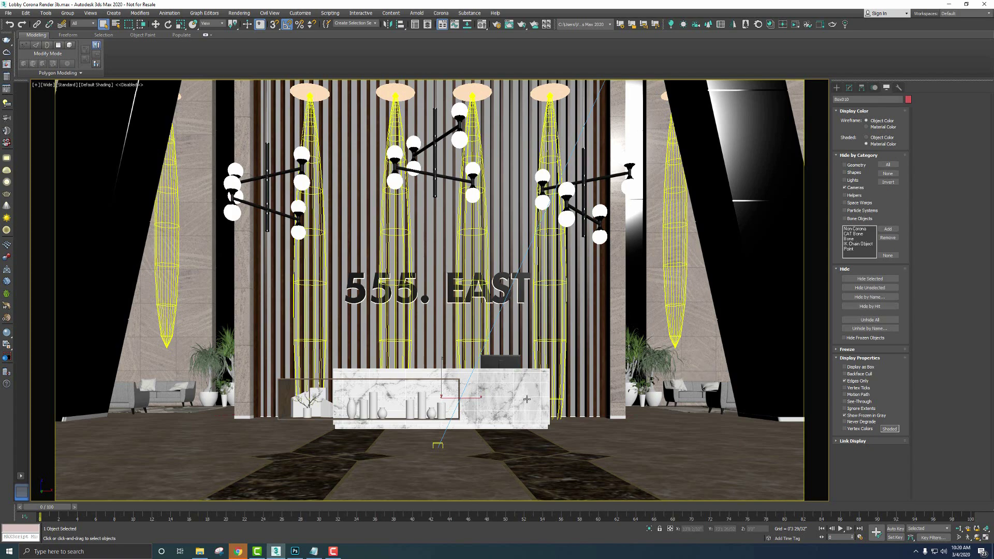
Step: Return to perspective and orbit around the reception desk and sign
key("p")
scroll(525, 399, "up", 6)
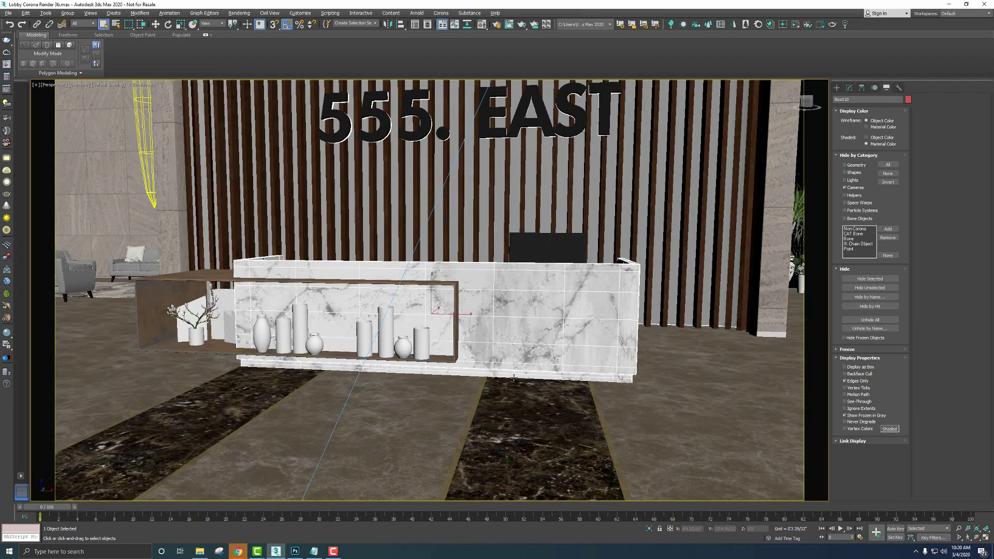
scroll(511, 378, "down", 5)
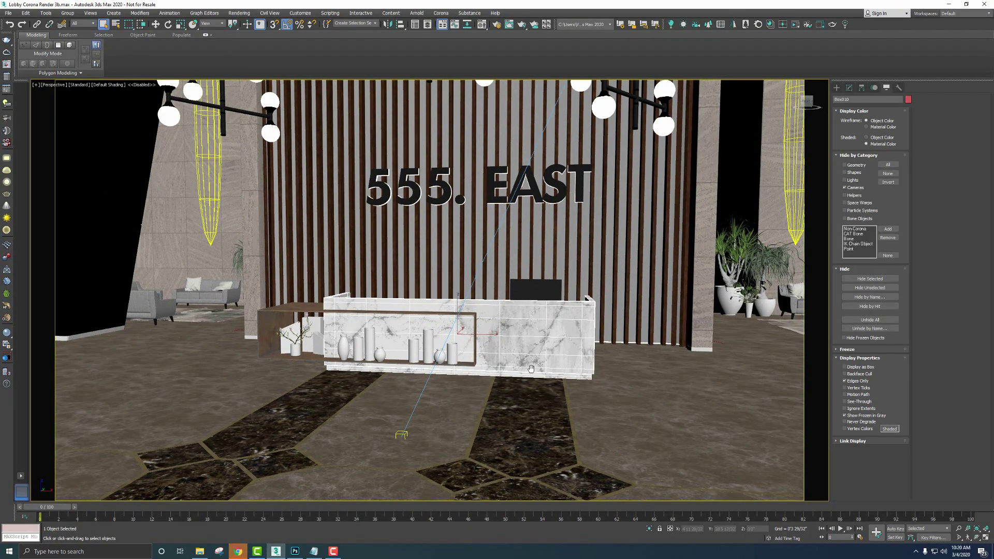
middle_click_drag(532, 372, 496, 368, "alt")
middle_click_drag(310, 326, 358, 316, "alt")
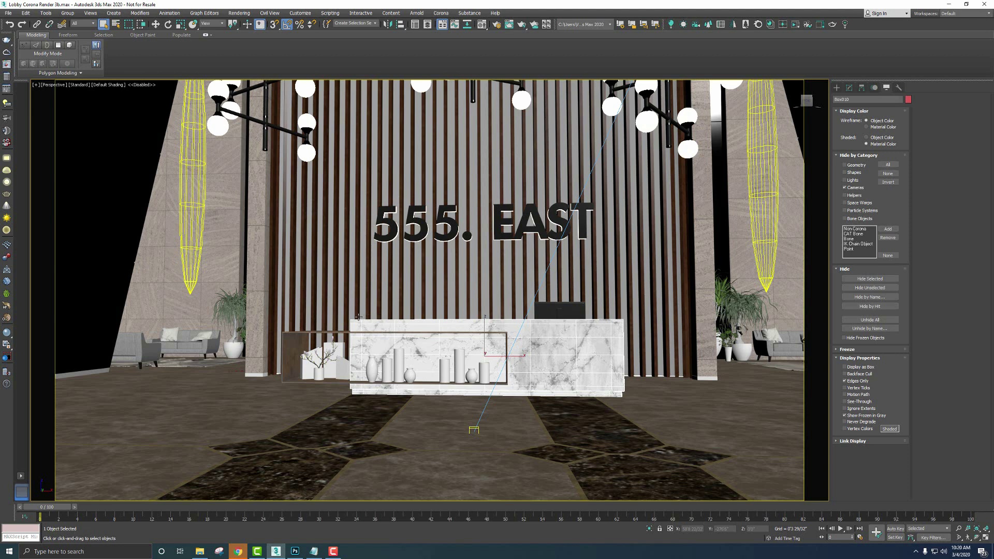
middle_click_drag(358, 316, 371, 310, "alt")
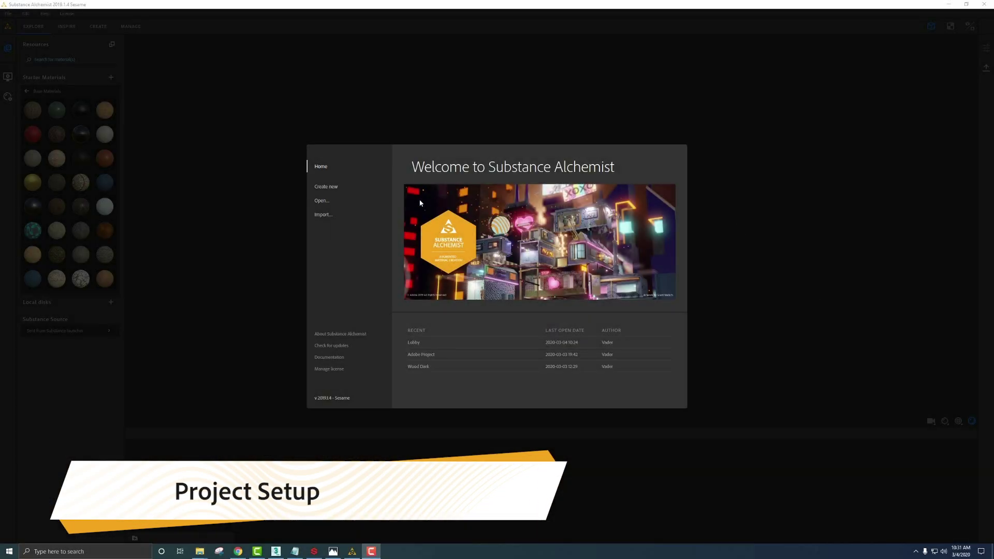
Step: Create a new Alchemist project named 'Lobby', keeping the PBR Metallic / Roughness workflow
left_click(325, 189)
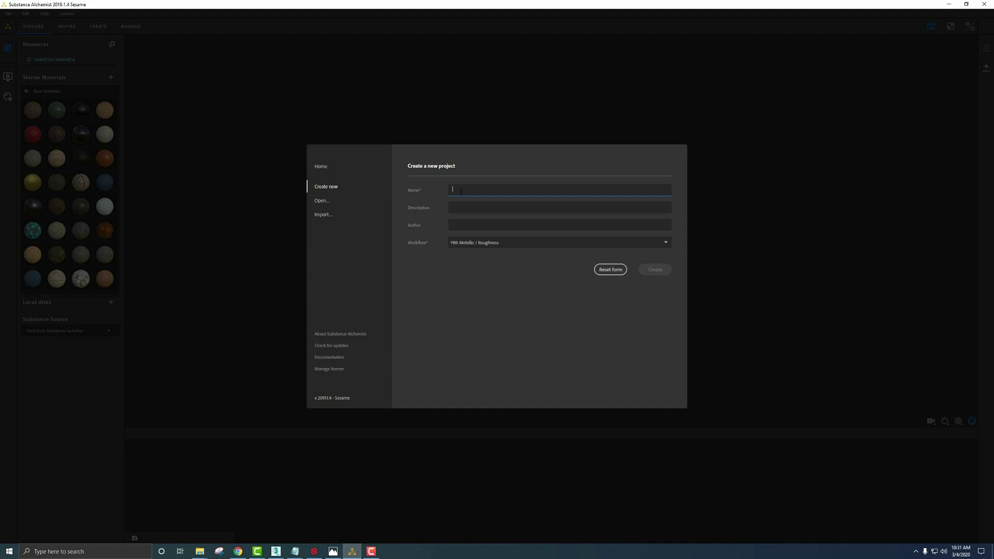
type("Lobby")
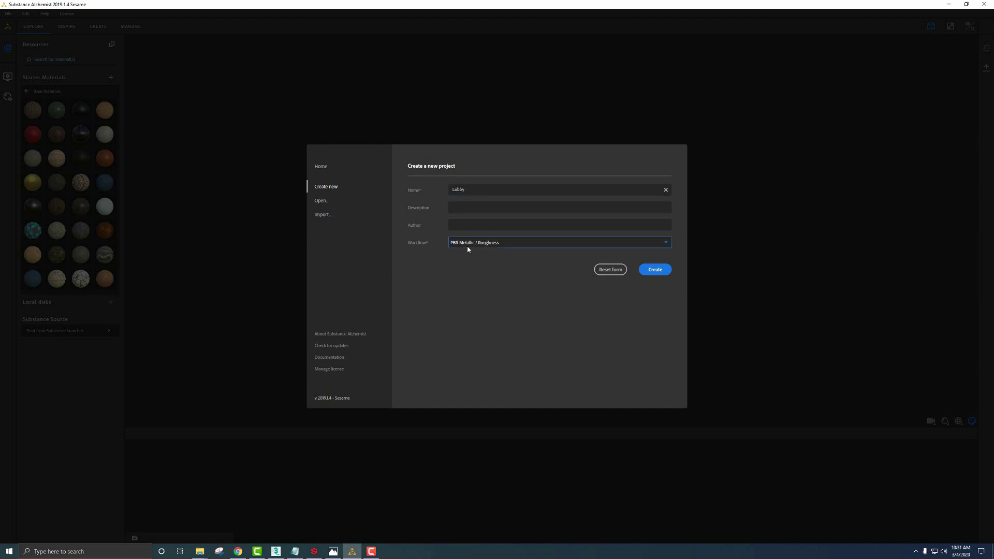
left_click(467, 245)
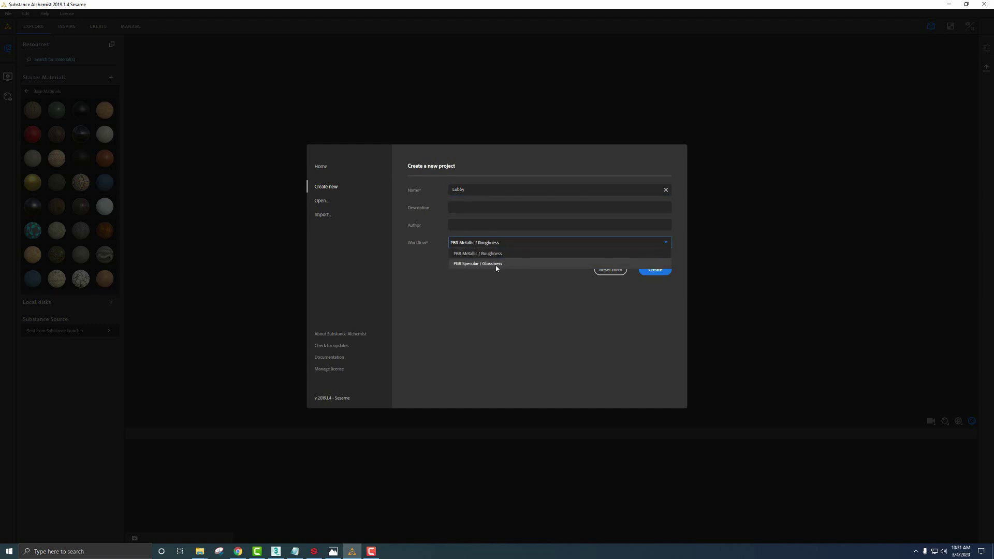
left_click(502, 302)
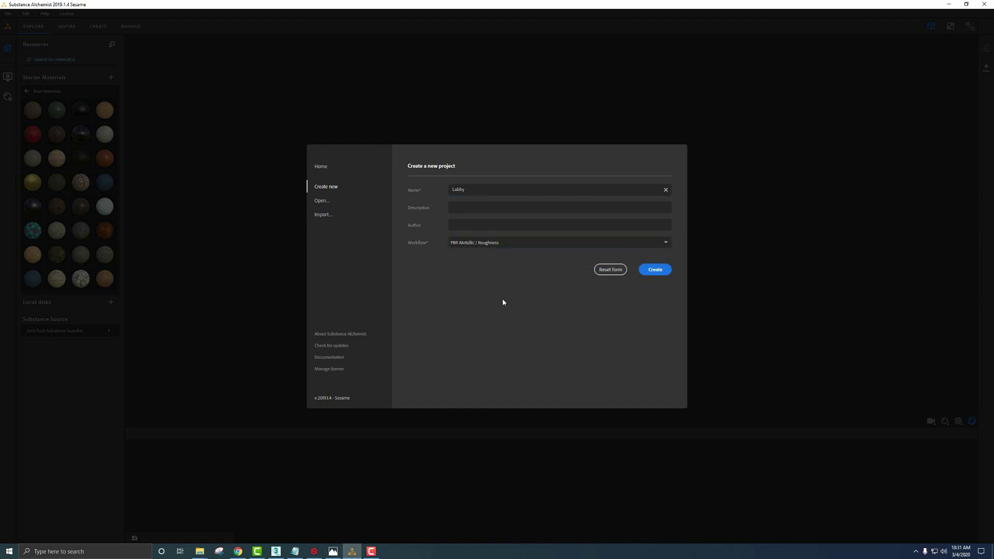
left_click(655, 270)
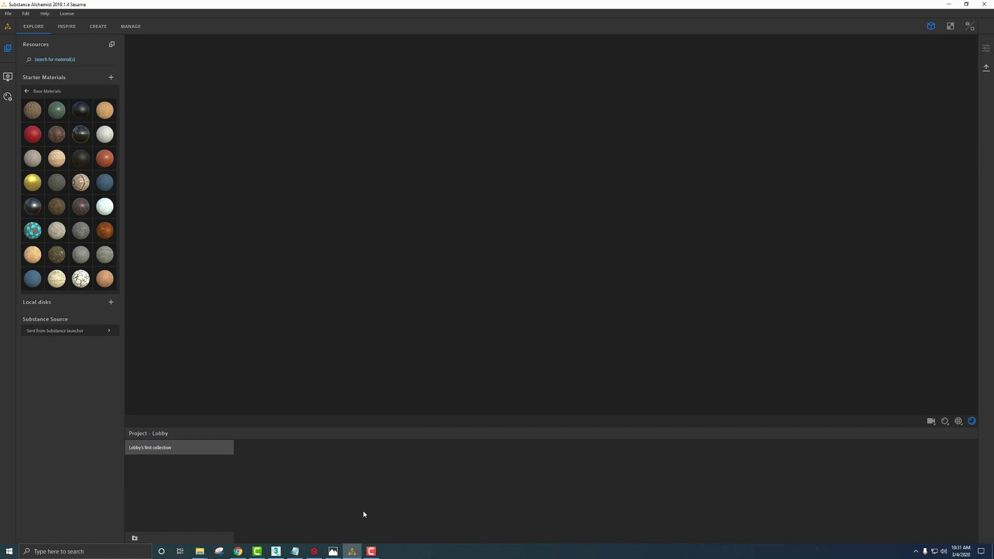
Step: View Stacked Stone 1 Upscaled.jpg in Photos, move it aside, and go to Alchemist's Create workspace
left_click(334, 552)
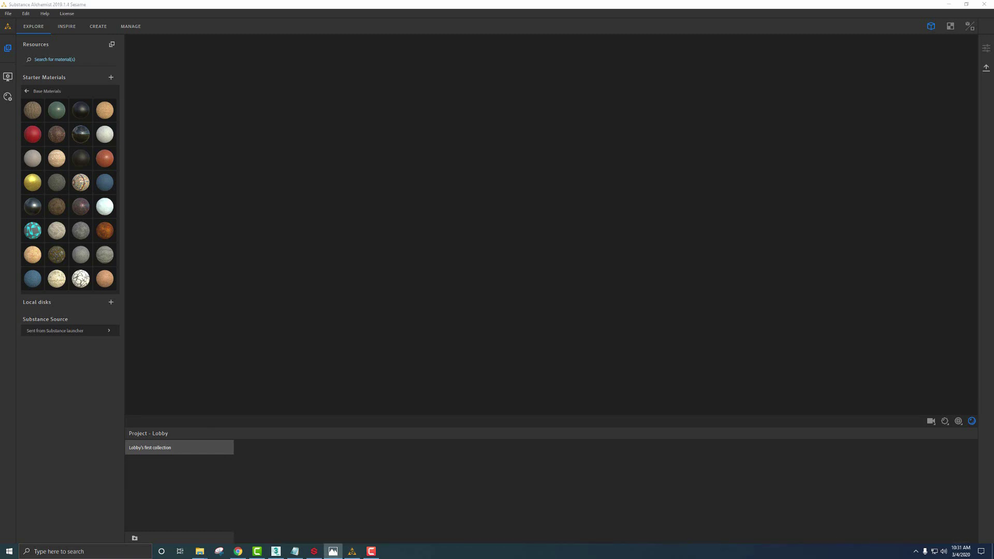
left_click_drag(883, 150, 428, 98)
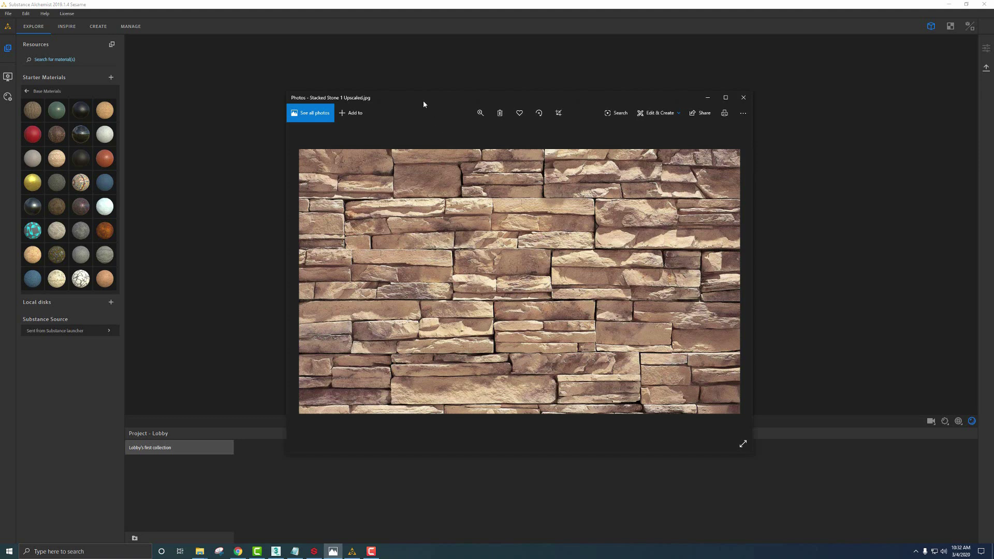
left_click_drag(423, 99, 993, 259)
left_click(98, 26)
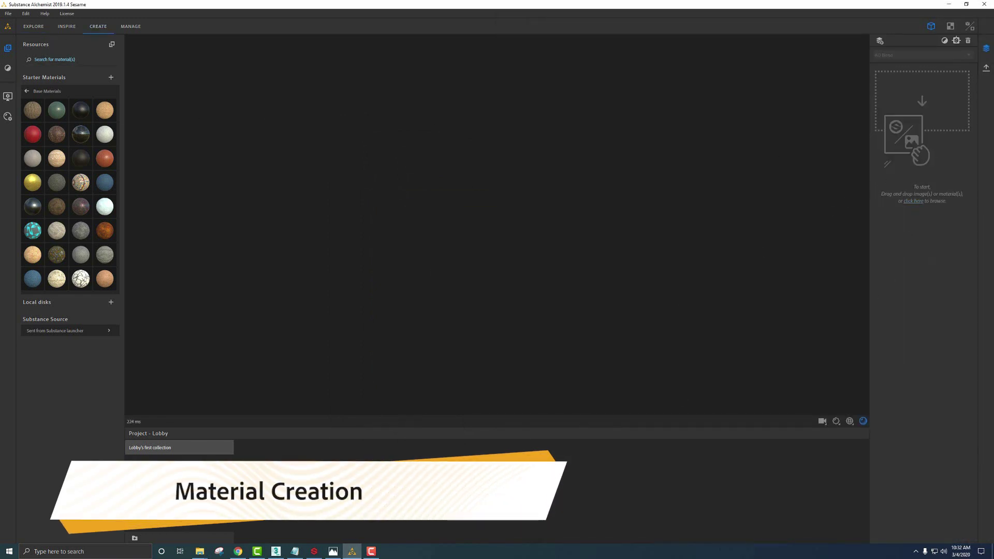
Step: Drop the stone photo from File Explorer into Alchemist and confirm the Bitmap to material template
left_click(201, 553)
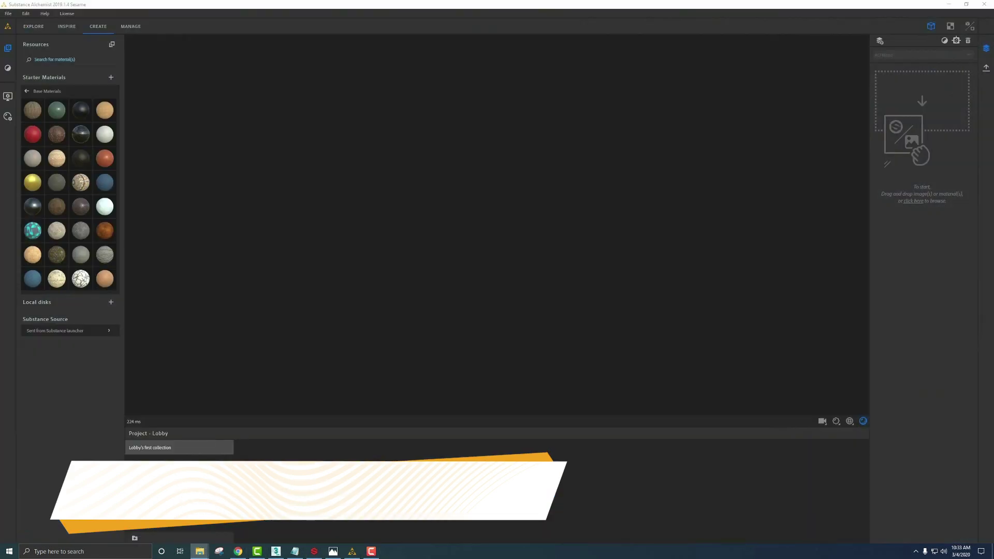
left_click_drag(993, 153, 925, 151)
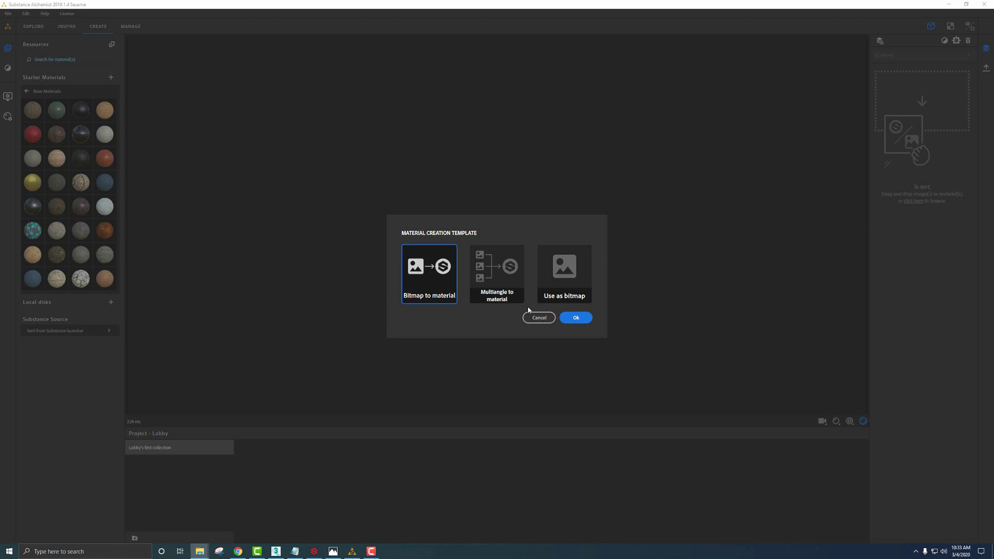
left_click(573, 317)
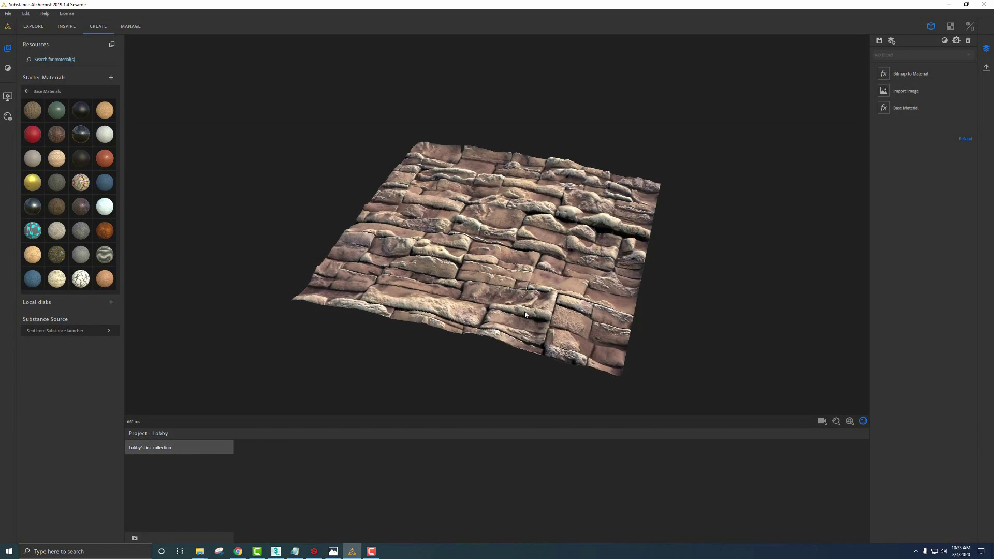
Step: Open the filter library with Generator, Tool and Weathering expanded, then briefly preview the filter search
left_click_drag(536, 323, 510, 243)
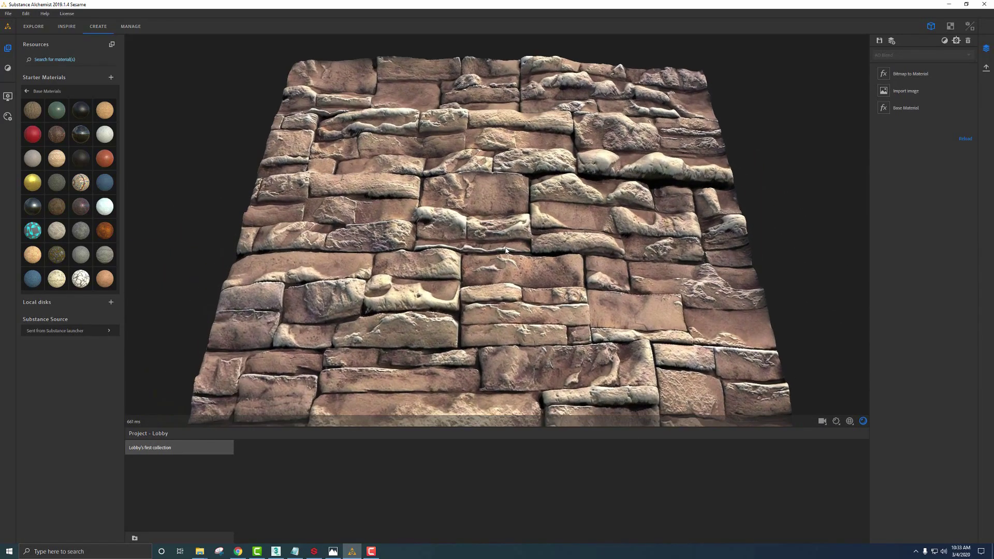
left_click(9, 69)
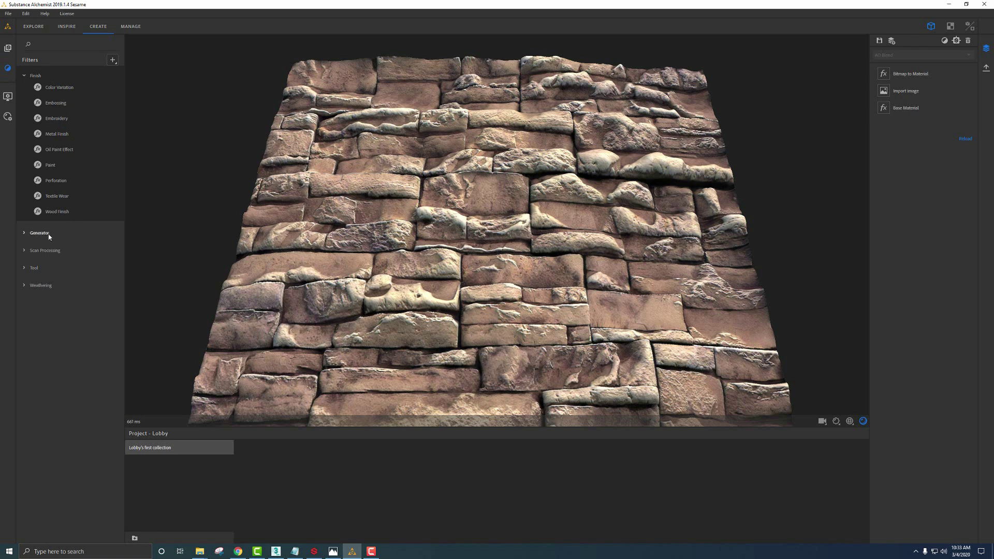
left_click(25, 234)
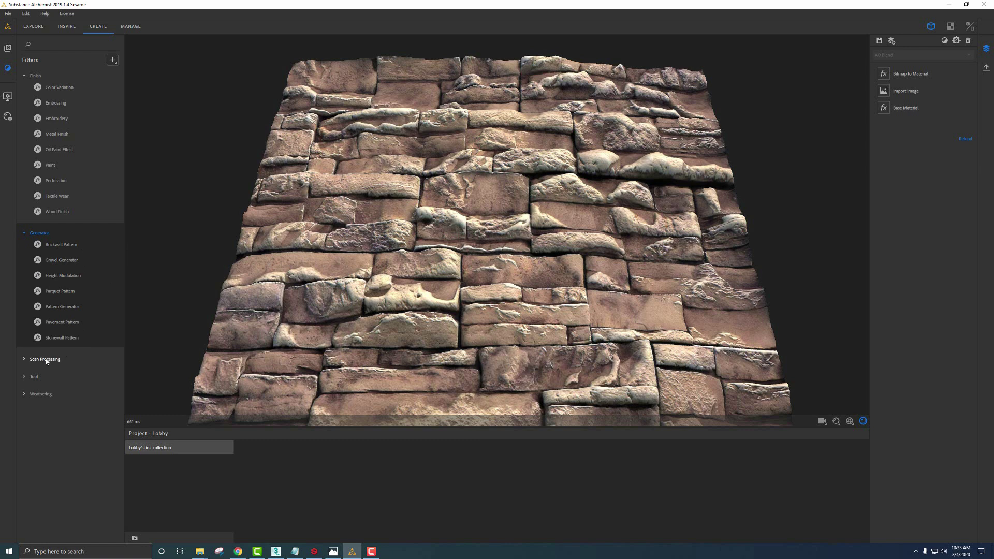
left_click(23, 379)
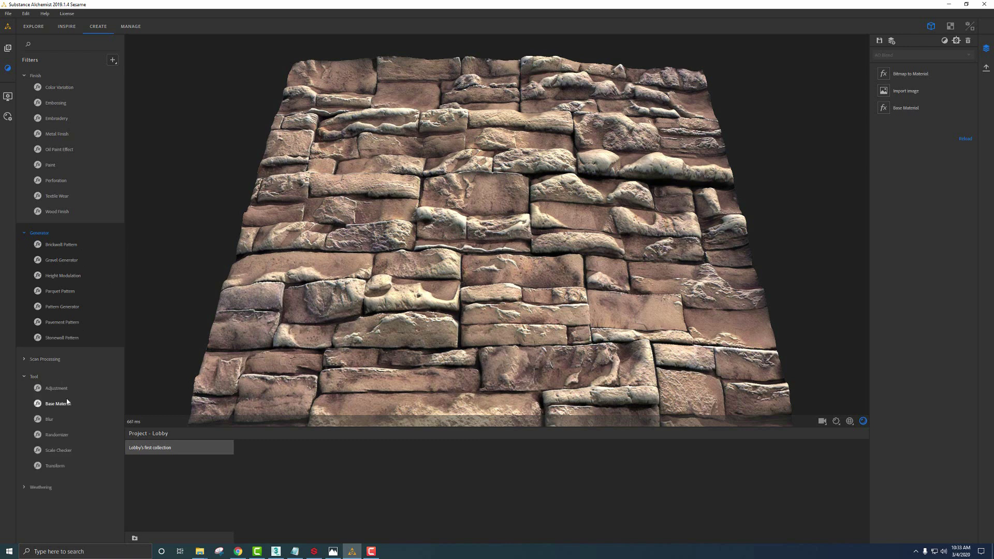
left_click(21, 490)
scroll(52, 466, "down", 3)
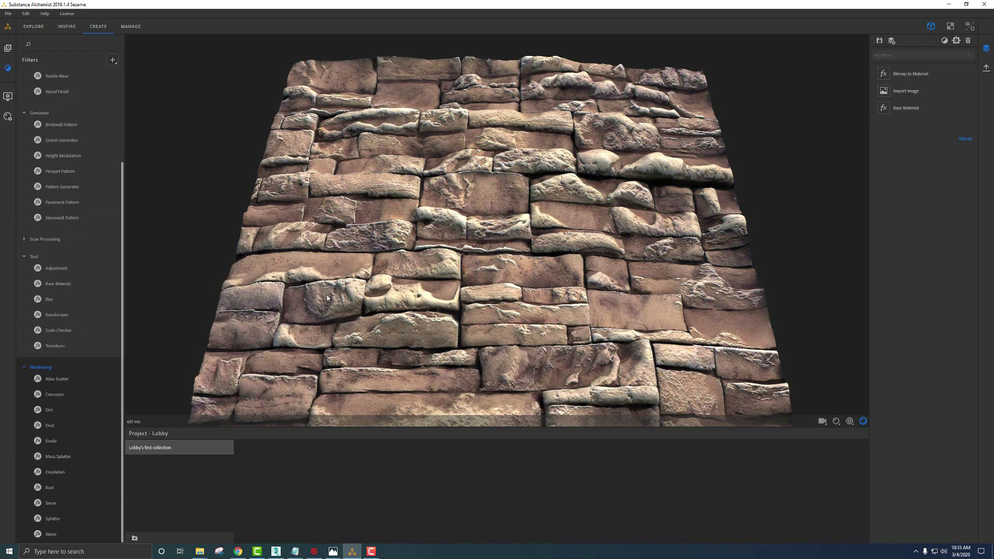
key("space")
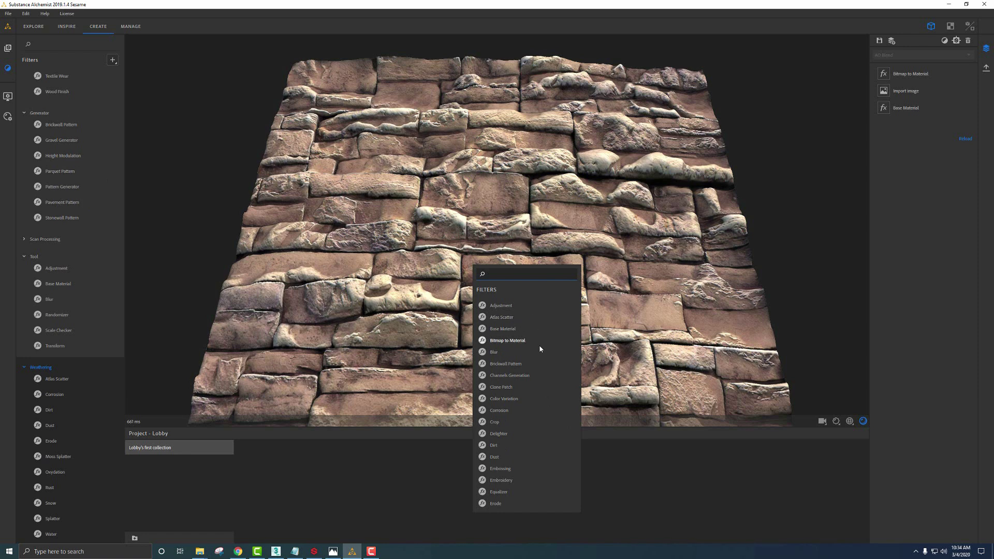
key("Escape")
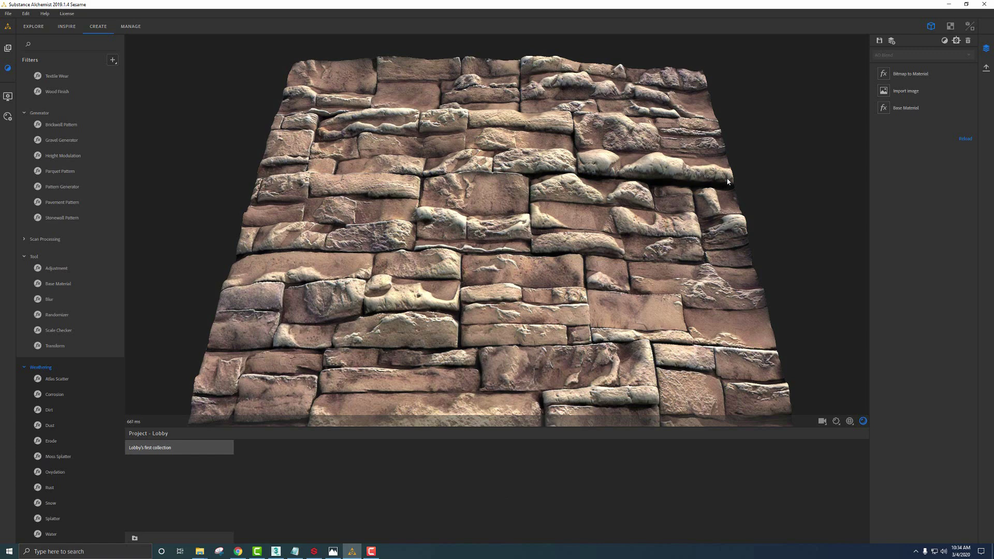
Step: Try Slope Based height generation, then revert to Luminance Based
left_click(911, 73)
left_click_drag(694, 206, 519, 217)
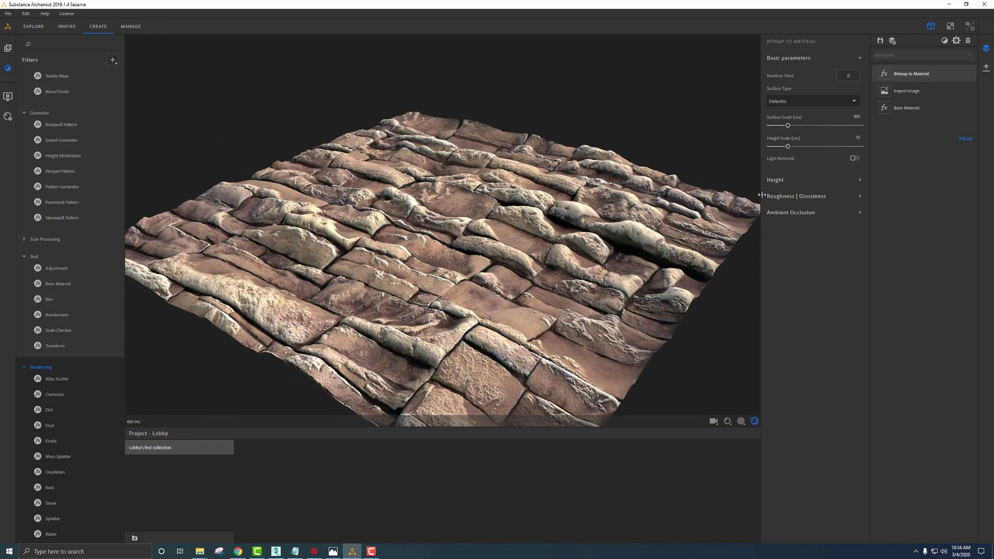
left_click(774, 181)
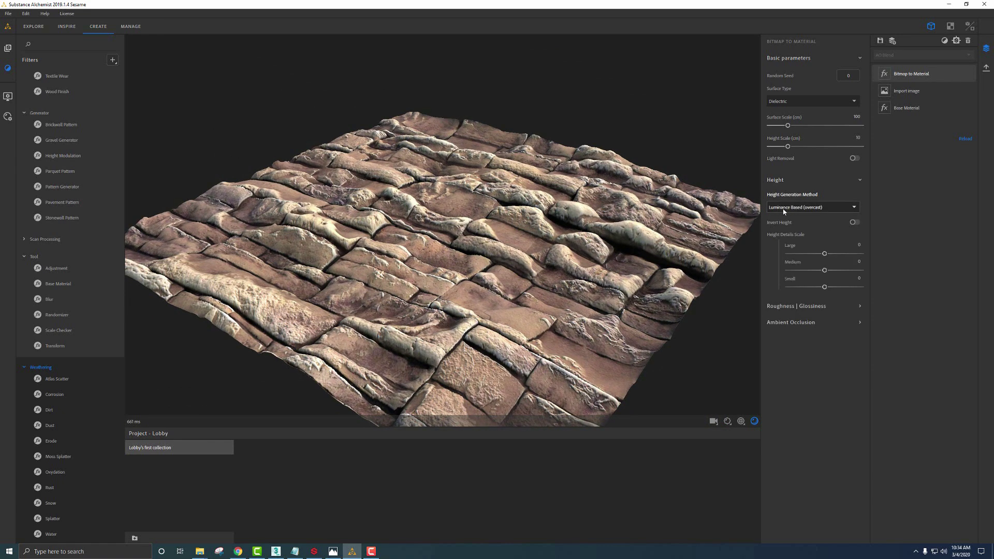
left_click(784, 209)
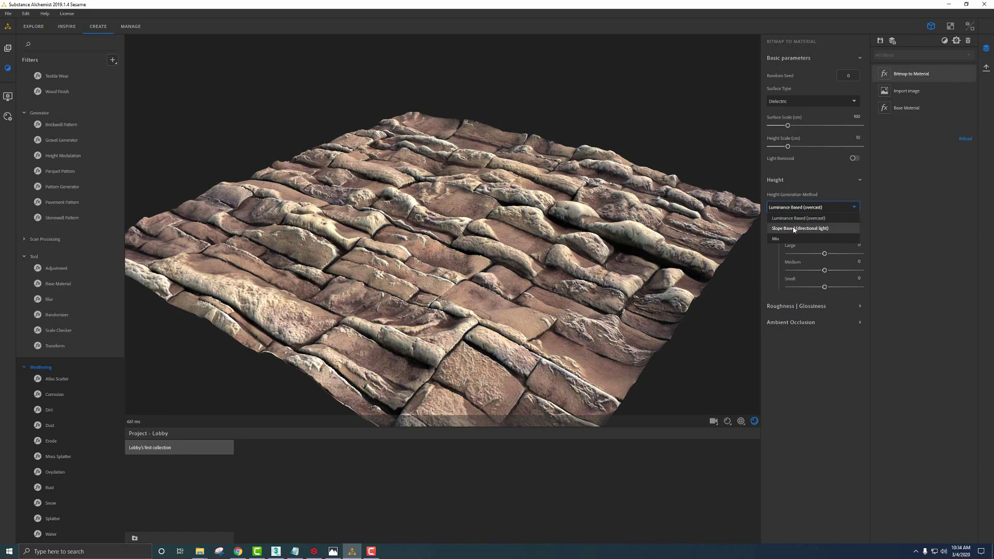
left_click(793, 228)
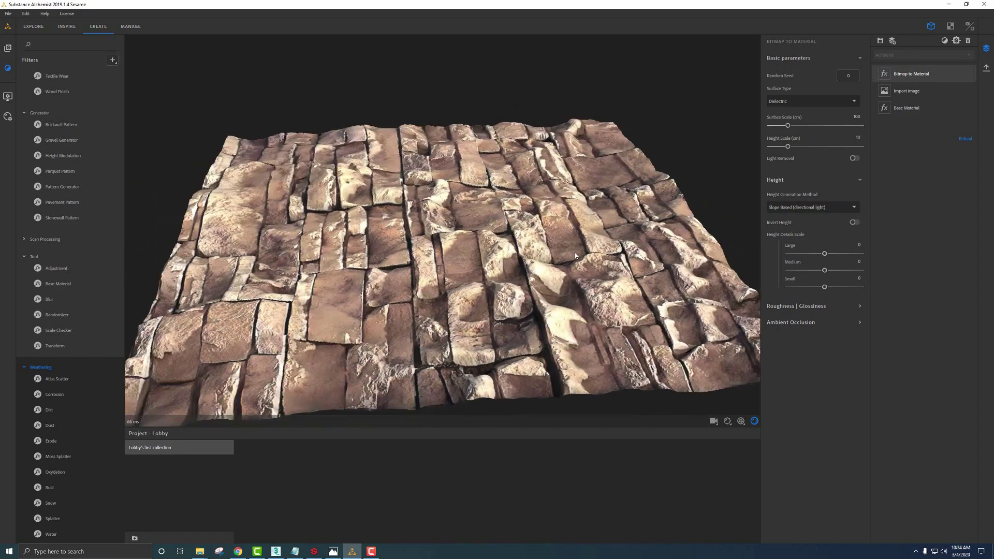
left_click_drag(573, 252, 552, 276)
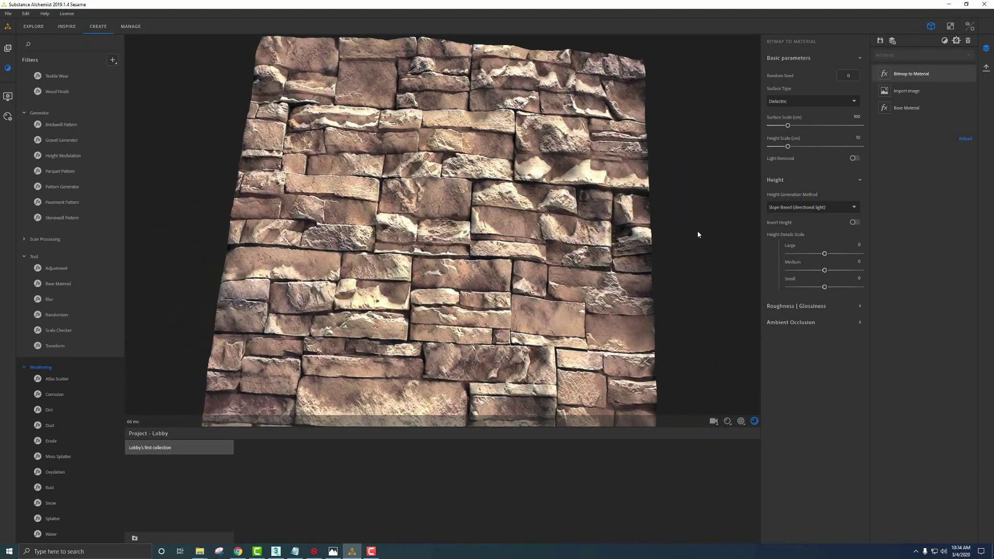
left_click(782, 208)
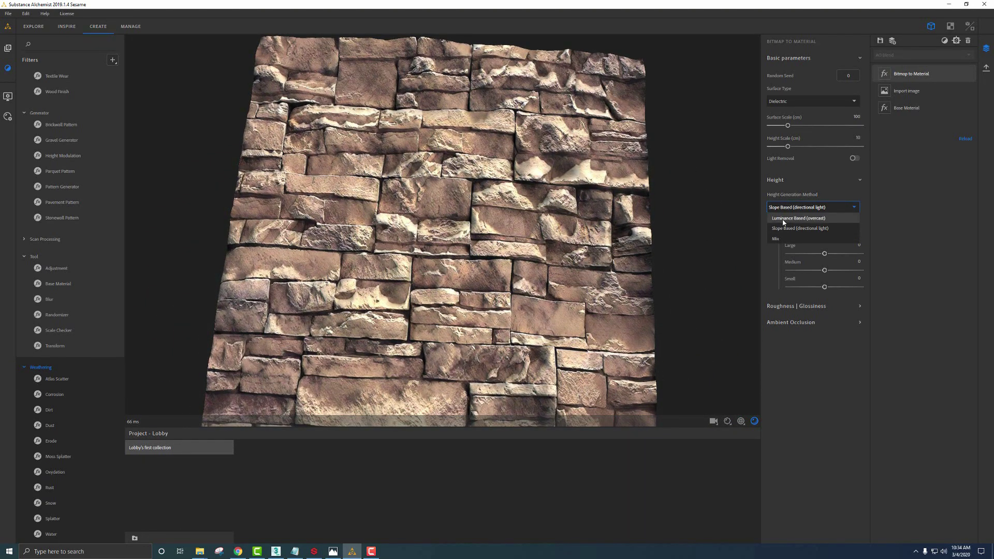
left_click(783, 218)
Step: Set the Bitmap to Material surface scale to 141 cm
left_click_drag(499, 215, 724, 155)
scroll(493, 238, "up", 3)
scroll(493, 238, "down", 3)
mouse_move(787, 126)
left_mouse_down()
mouse_move(804, 125)
mouse_move(782, 148)
mouse_move(794, 126)
left_mouse_up()
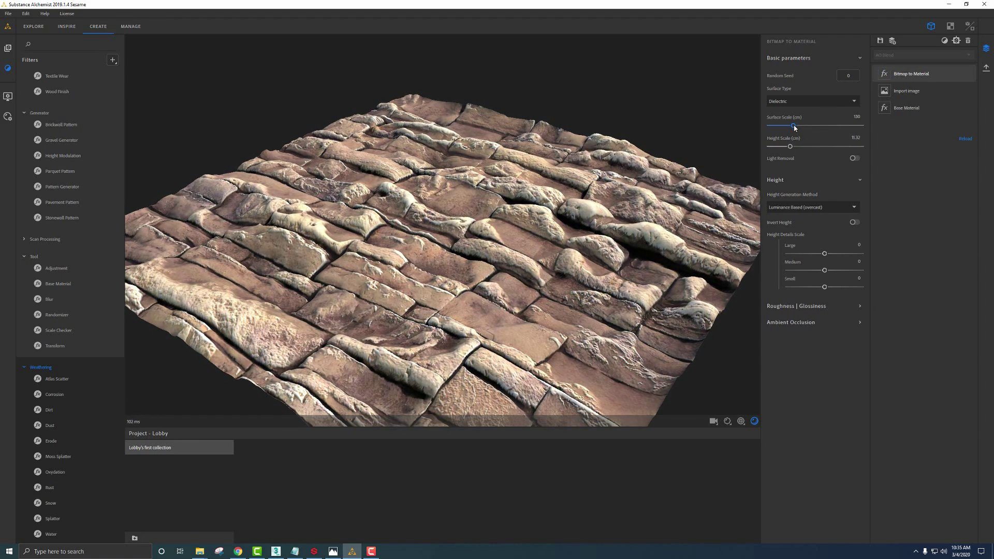
left_click_drag(585, 176, 463, 216)
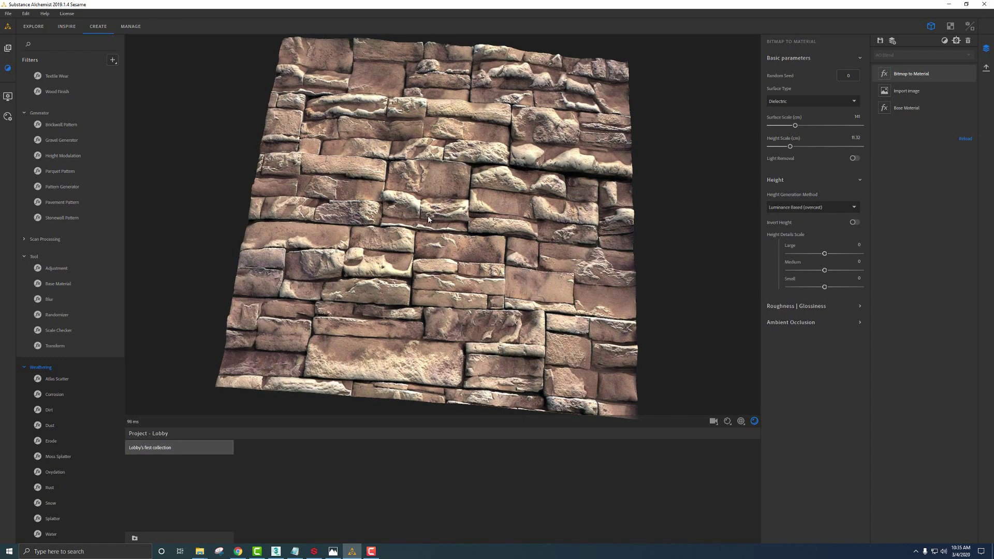
Step: Add the Make It Tile Advanced filter to the stone material
key("space")
type("make")
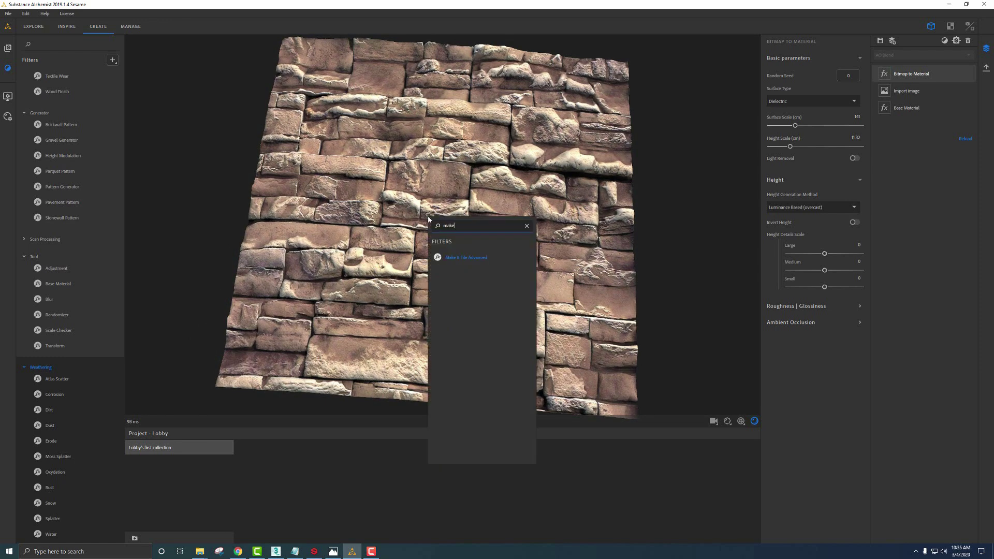
left_click(477, 257)
left_click_drag(520, 259, 472, 259)
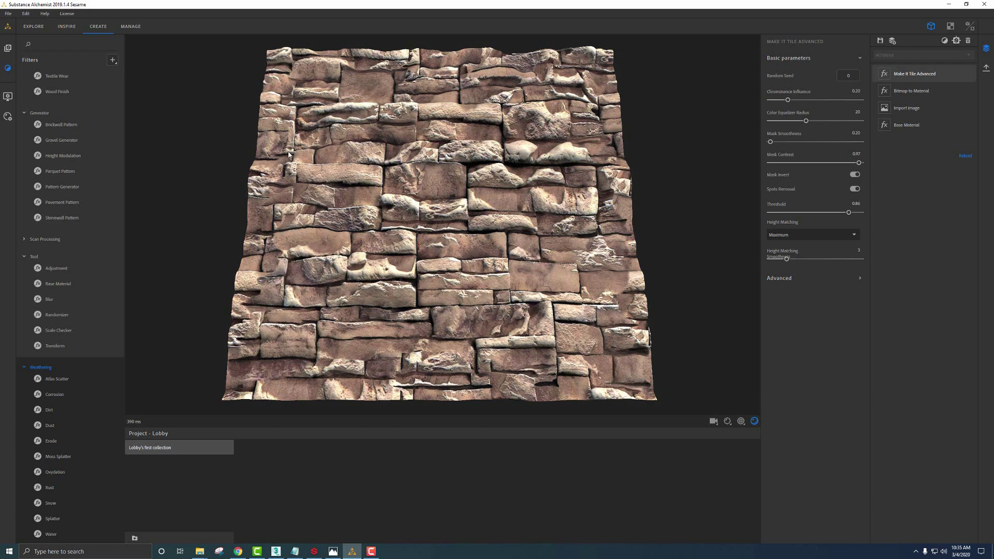
scroll(287, 157, "up", 5)
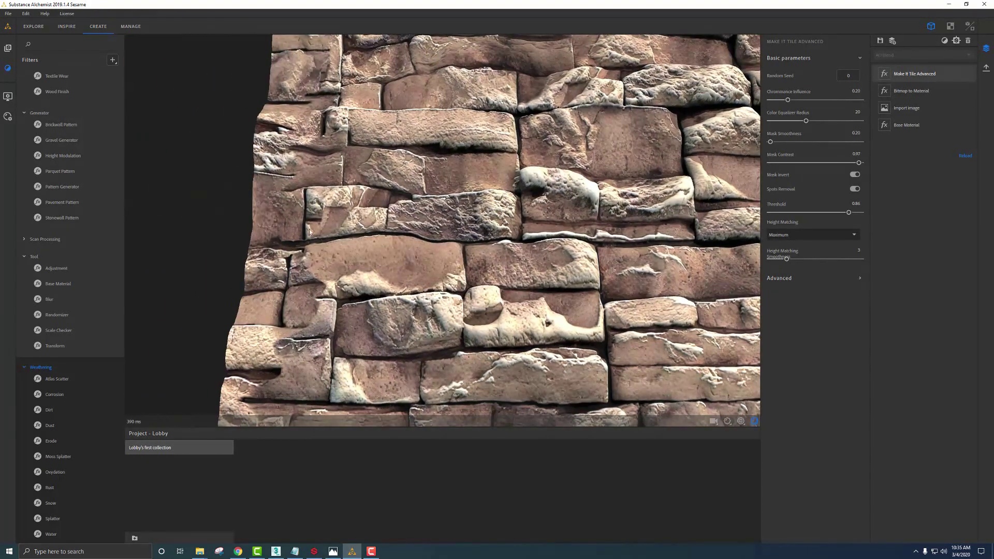
middle_click_drag(311, 284, 314, 235)
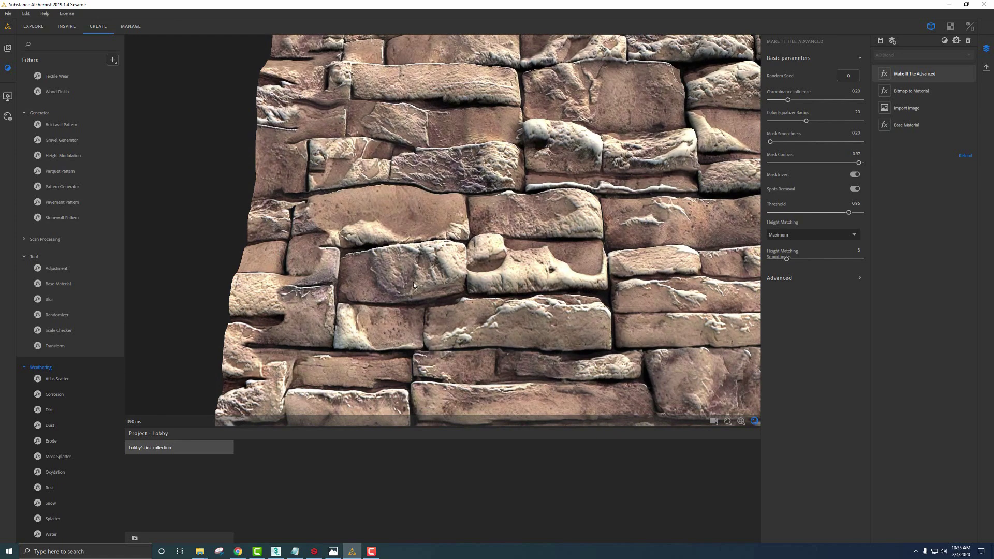
scroll(463, 295, "down", 10)
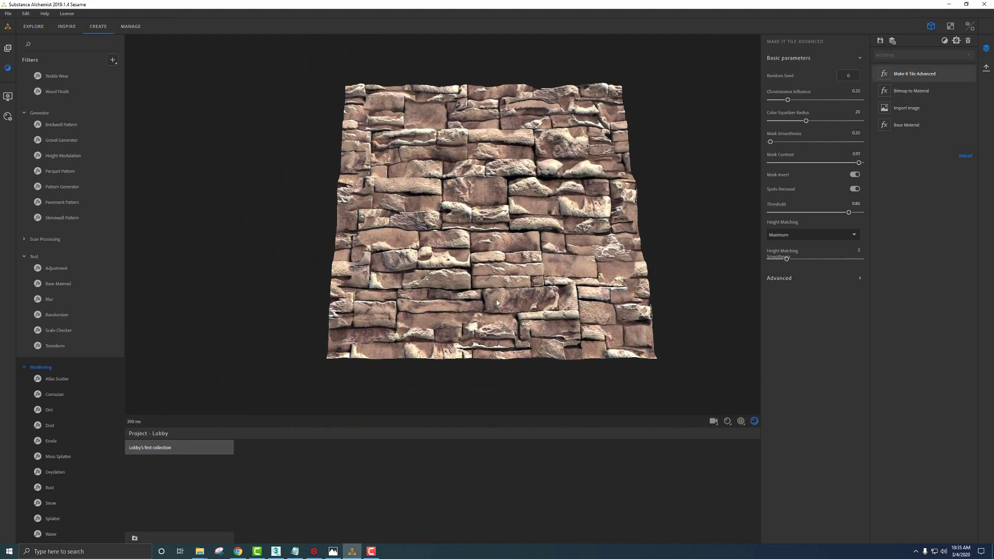
scroll(487, 303, "up", 3)
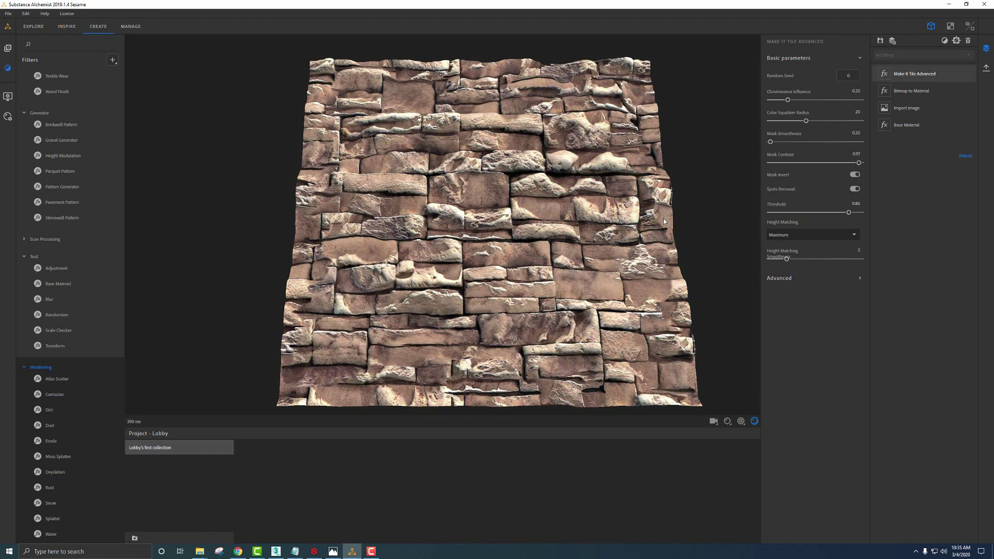
Step: Turn off Spots Removal and lower chrominance influence, colour equalizer radius (about 10) and mask contrast (0.60)
left_click(855, 189)
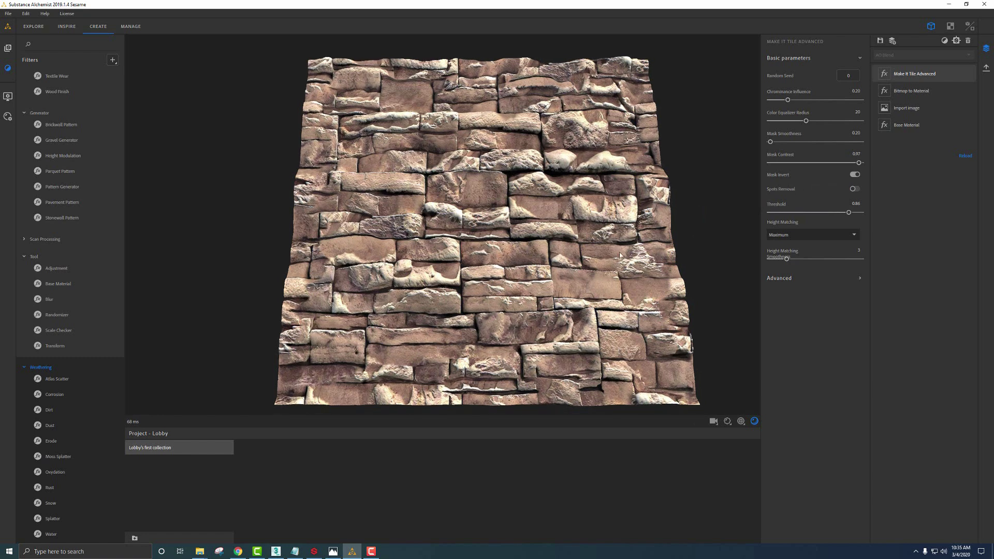
middle_click_drag(653, 213, 641, 203)
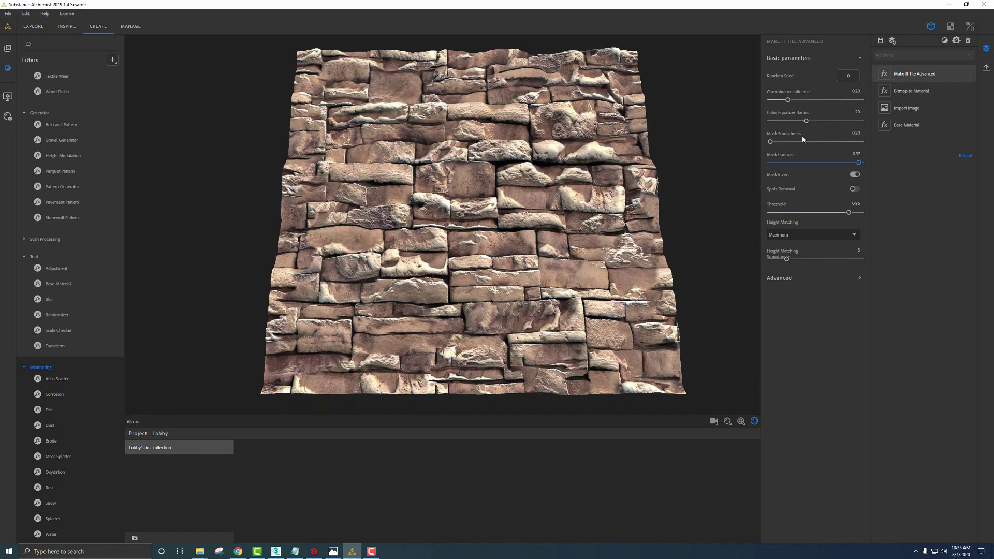
mouse_move(786, 101)
left_mouse_down()
mouse_move(770, 101)
mouse_move(779, 103)
left_mouse_up()
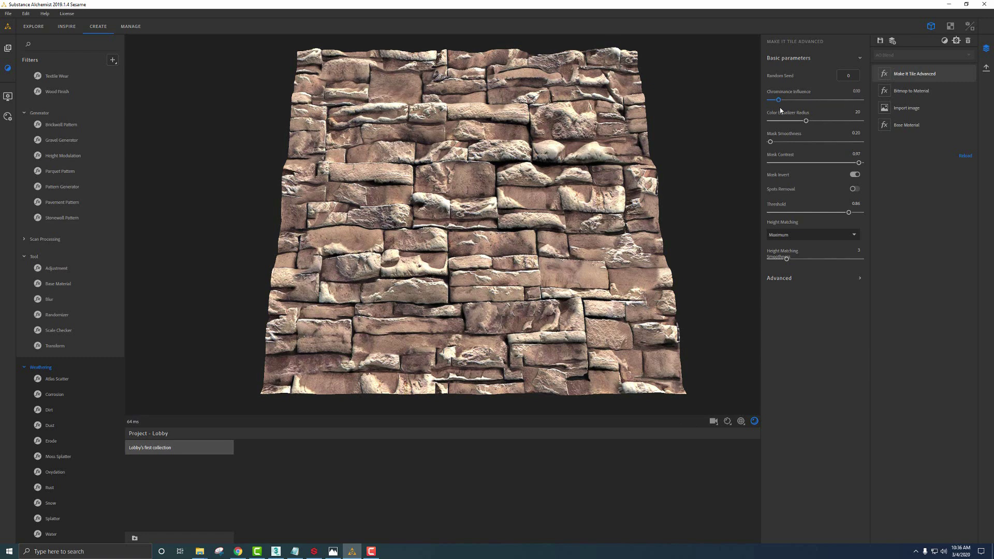
left_click(786, 122)
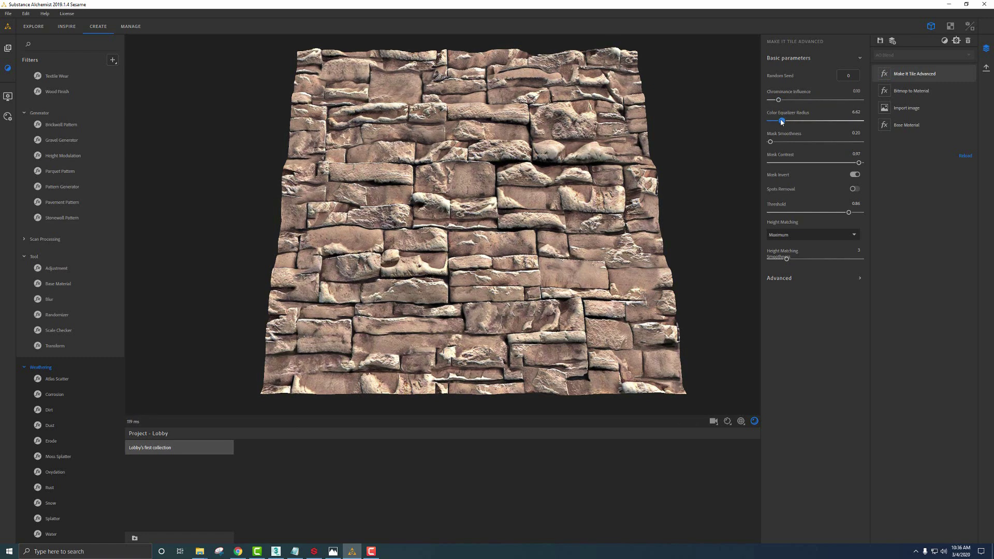
left_click_drag(786, 121, 787, 121)
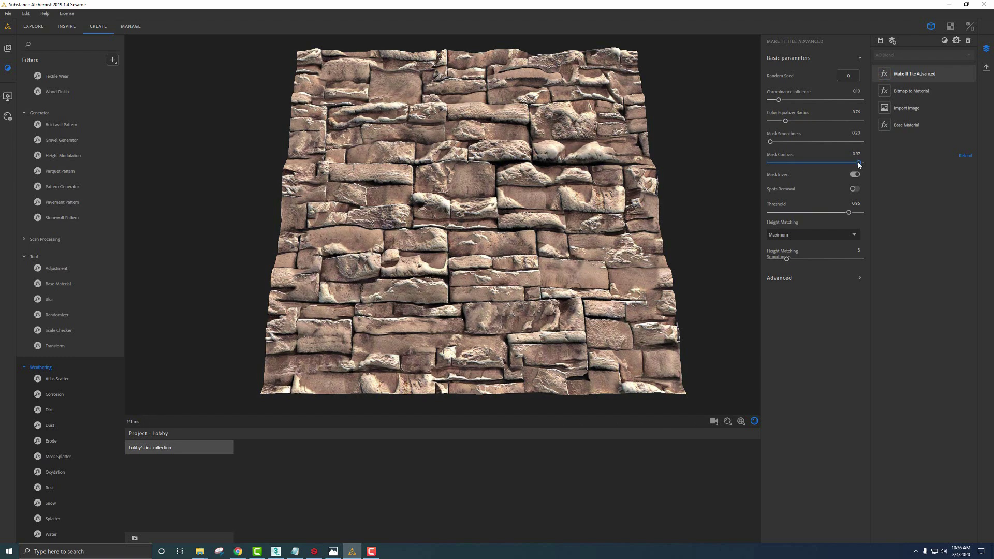
left_click_drag(858, 163, 829, 164)
Step: Raise the mask contrast back up and set the threshold to 0.84
scroll(679, 332, "up", 5)
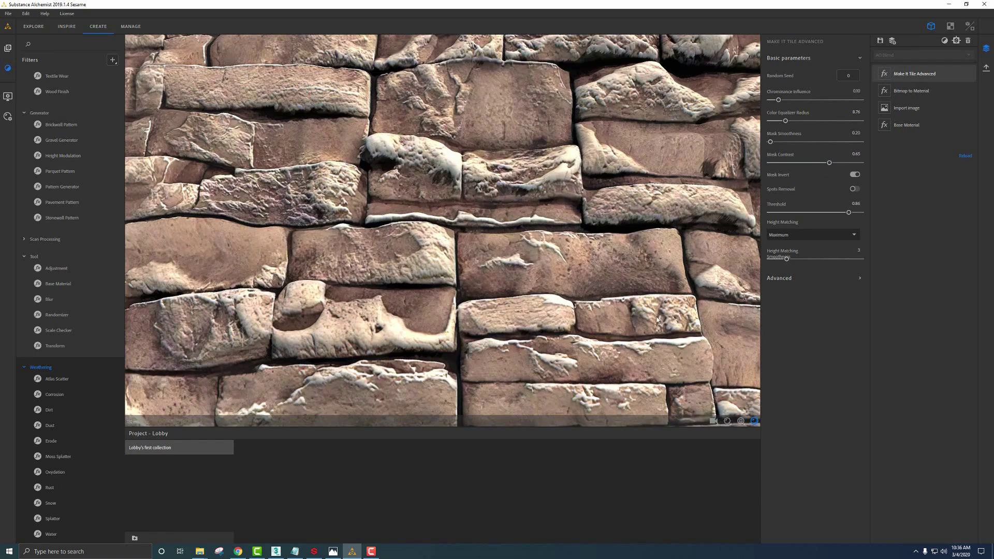
middle_click_drag(679, 332, 631, 265)
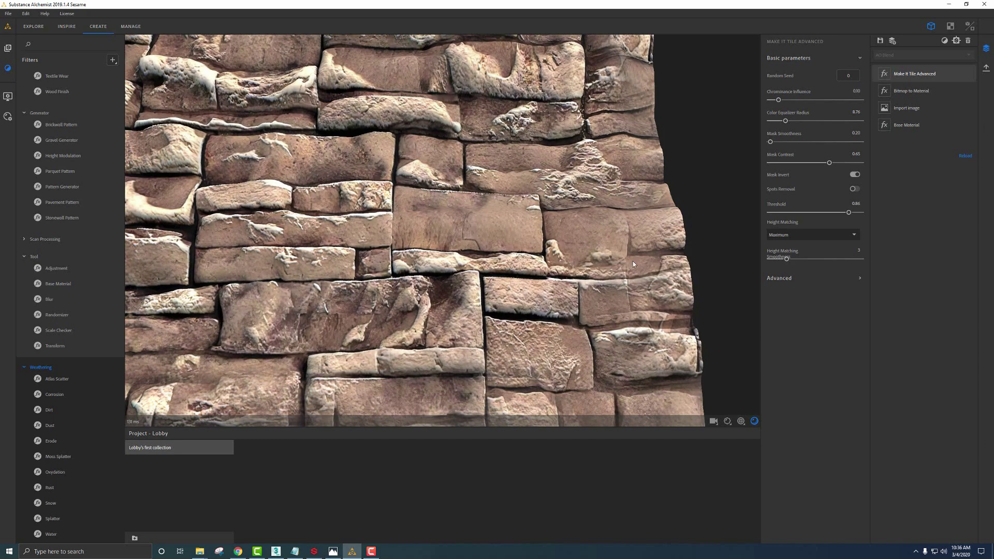
scroll(552, 250, "down", 5)
scroll(539, 233, "up", 6)
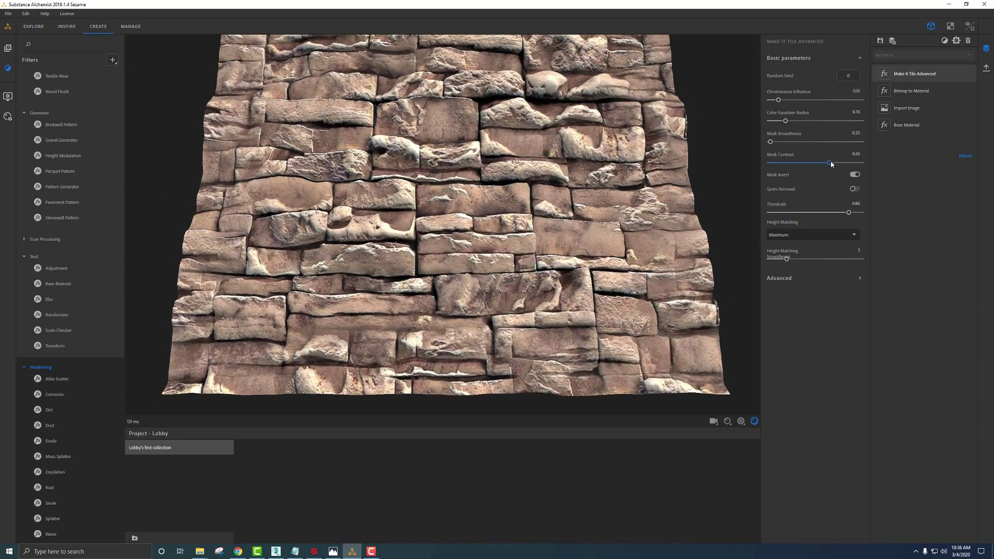
left_click_drag(830, 163, 857, 165)
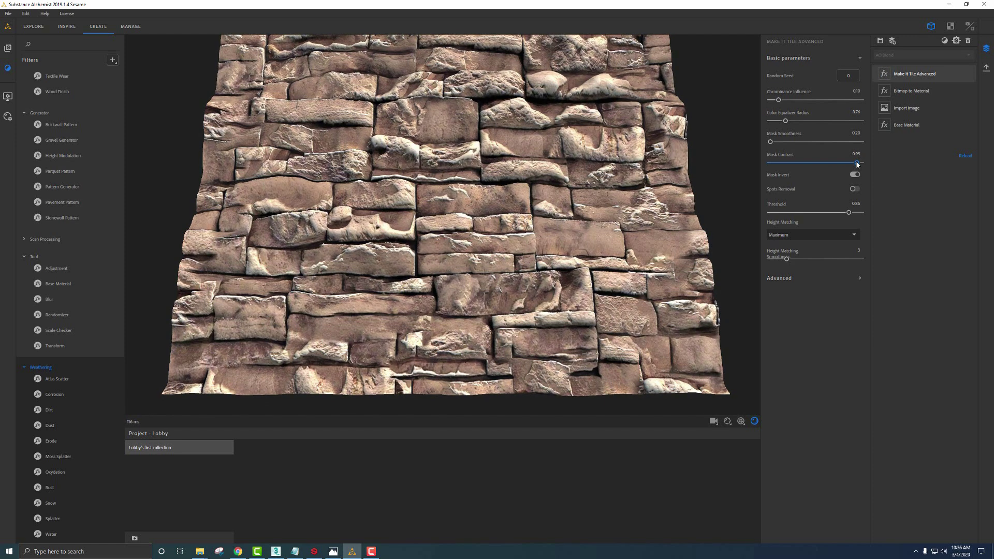
left_click(842, 212)
left_click_drag(843, 212, 846, 213)
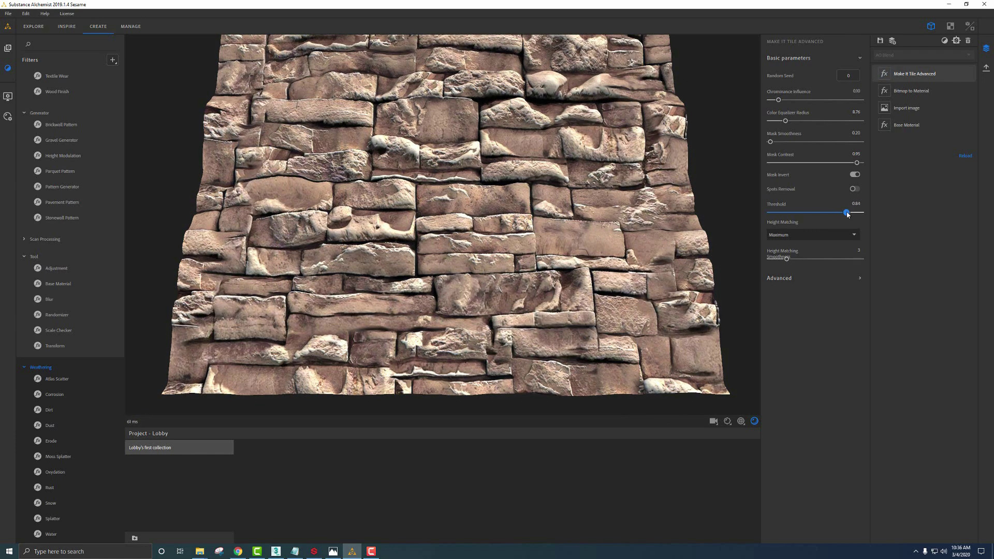
Step: Compare Minimum height matching, then keep height matching at Maximum
scroll(540, 247, "down", 4)
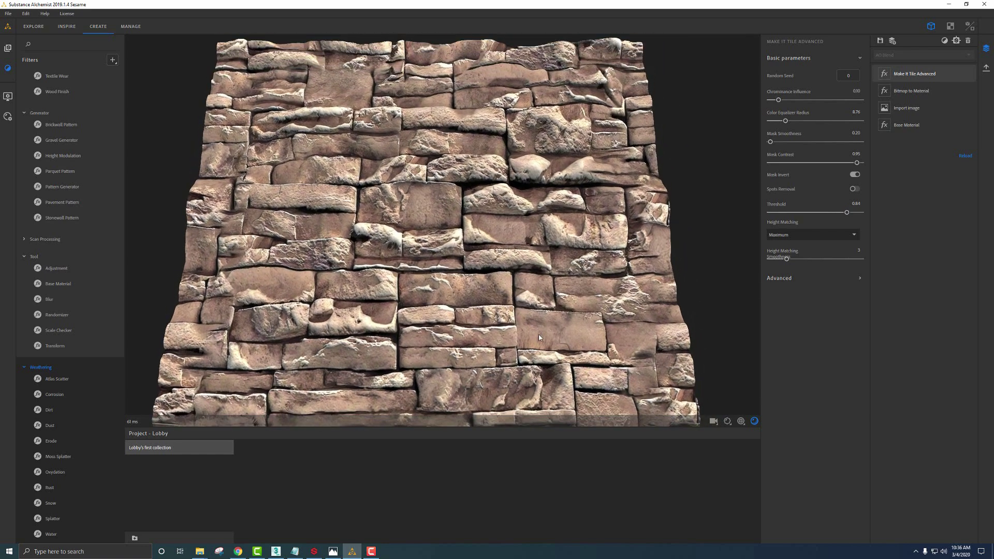
left_click_drag(540, 247, 591, 212)
scroll(591, 212, "up", 5)
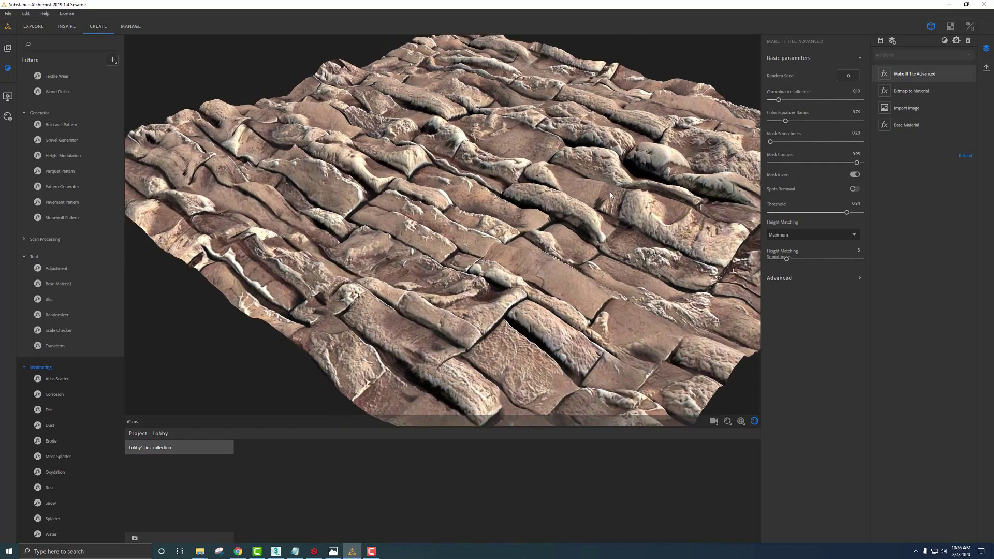
left_click(784, 235)
left_click(781, 256)
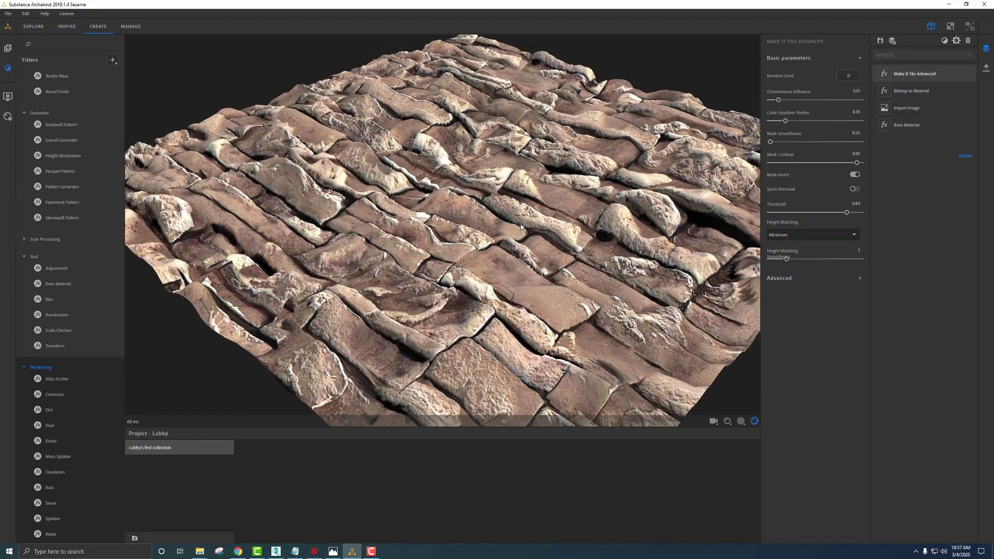
left_click_drag(521, 226, 564, 241)
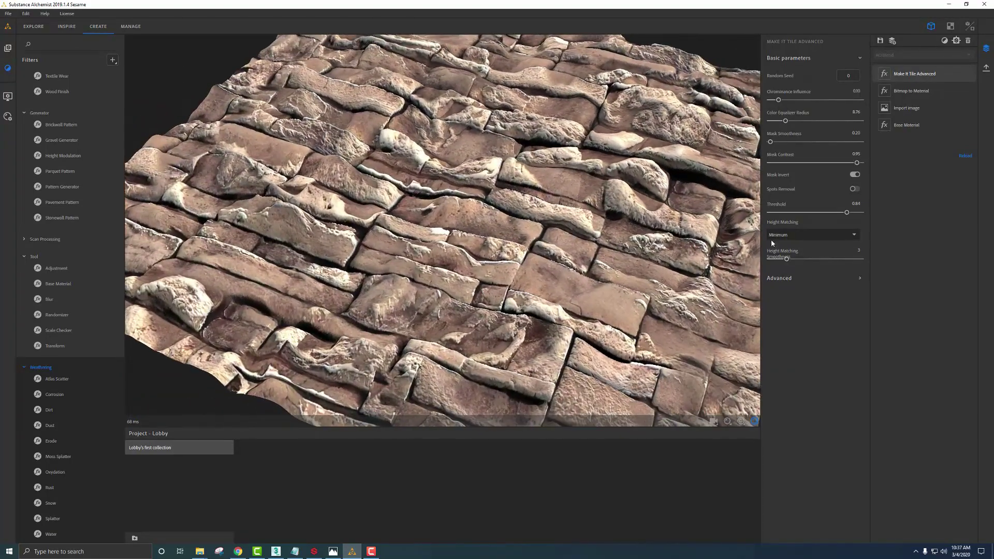
left_click(785, 234)
left_click(789, 266)
left_click_drag(623, 263, 444, 190)
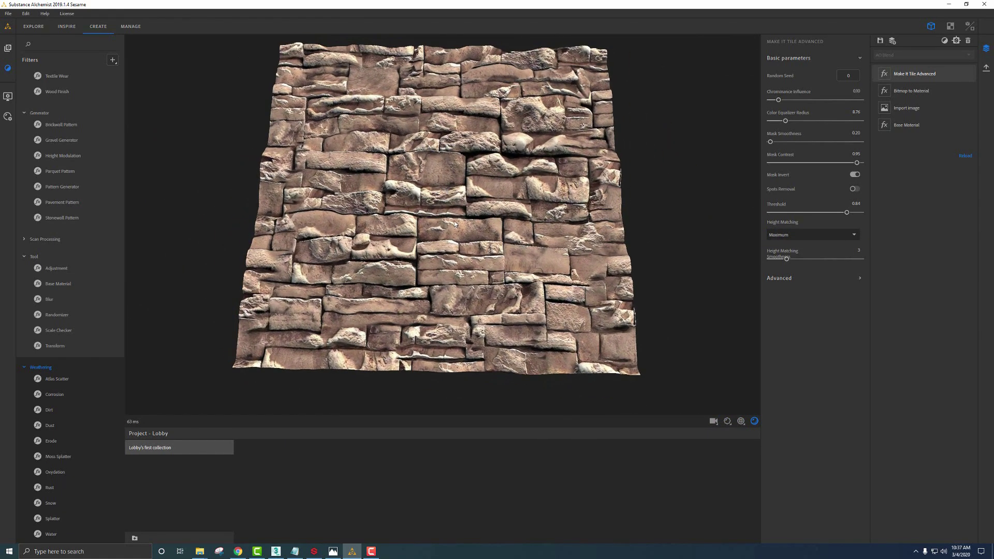
mouse_move(443, 217)
left_mouse_down()
mouse_move(458, 215)
mouse_move(440, 198)
mouse_move(450, 205)
left_mouse_up()
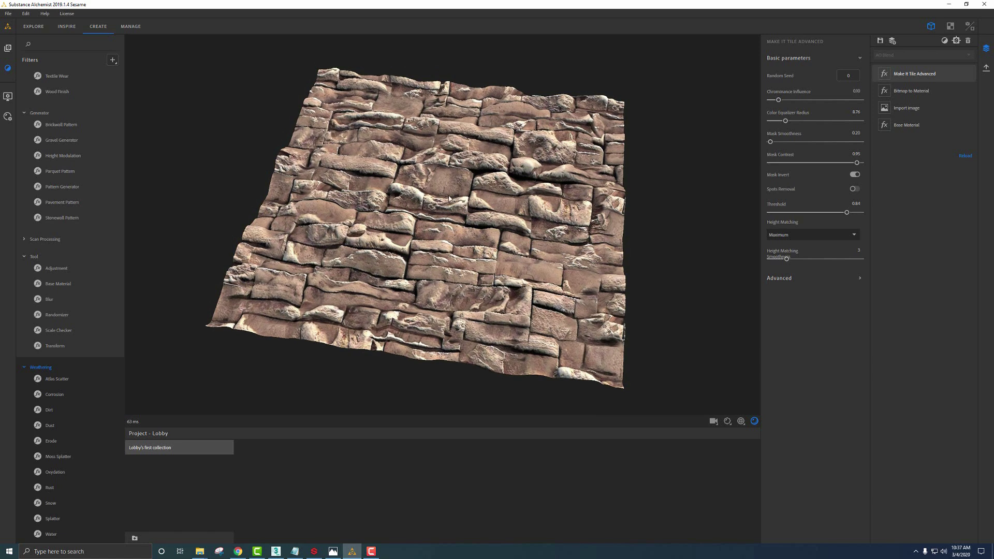
Step: Set the Viewer Settings preview mesh to Rounded Cylinder and orbit to inspect the stonework
left_click(8, 96)
left_click(38, 78)
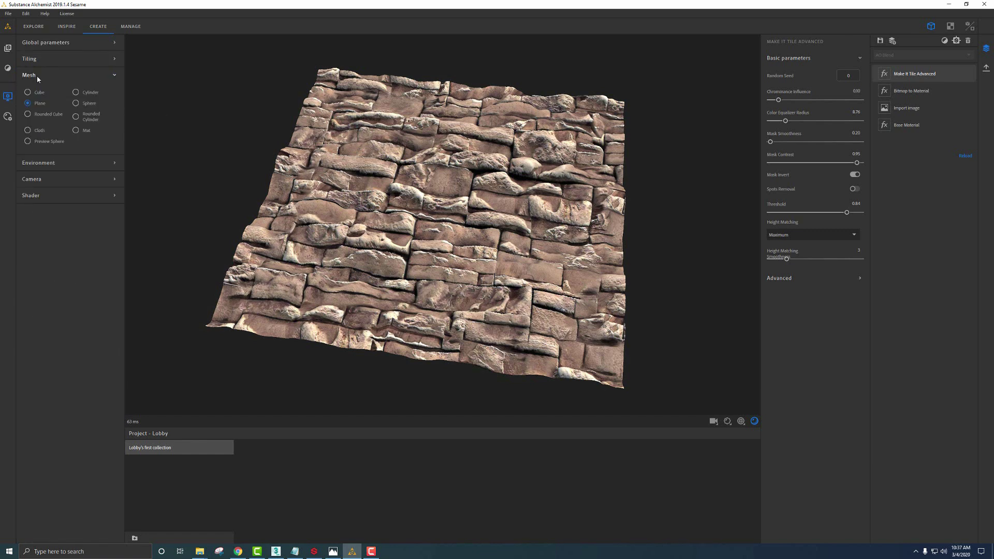
left_click(76, 116)
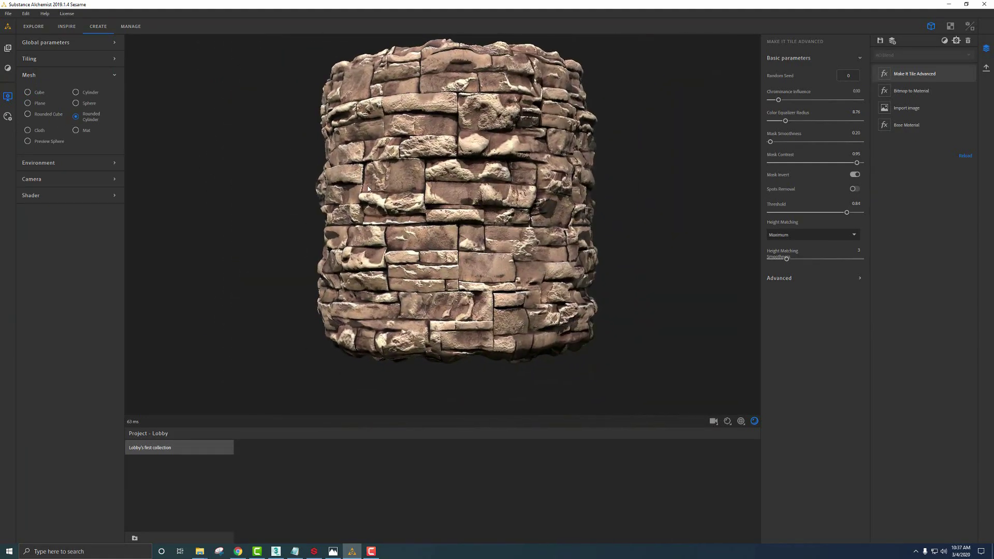
left_click_drag(369, 189, 430, 214)
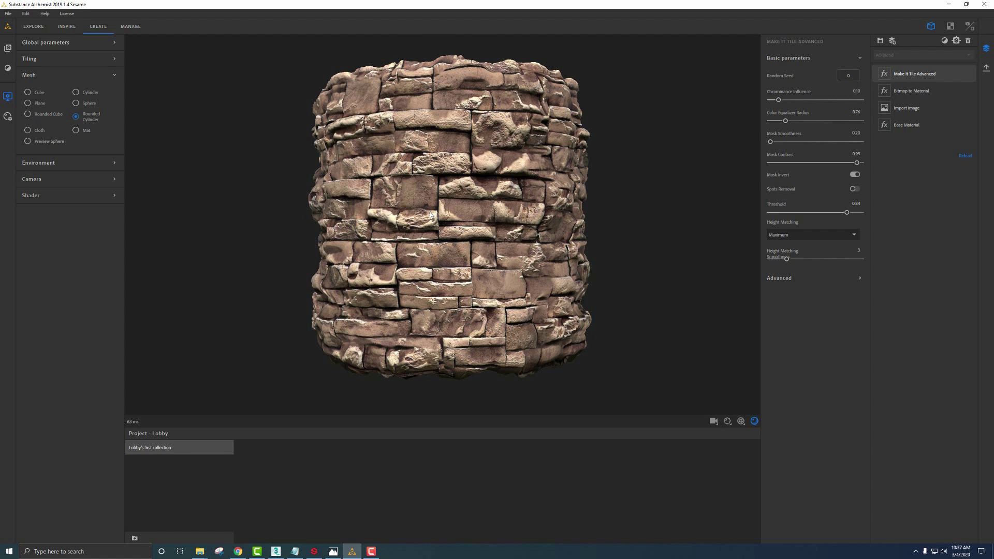
Step: Add an Adjustment filter to the stone material and expand its Height settings
key("space")
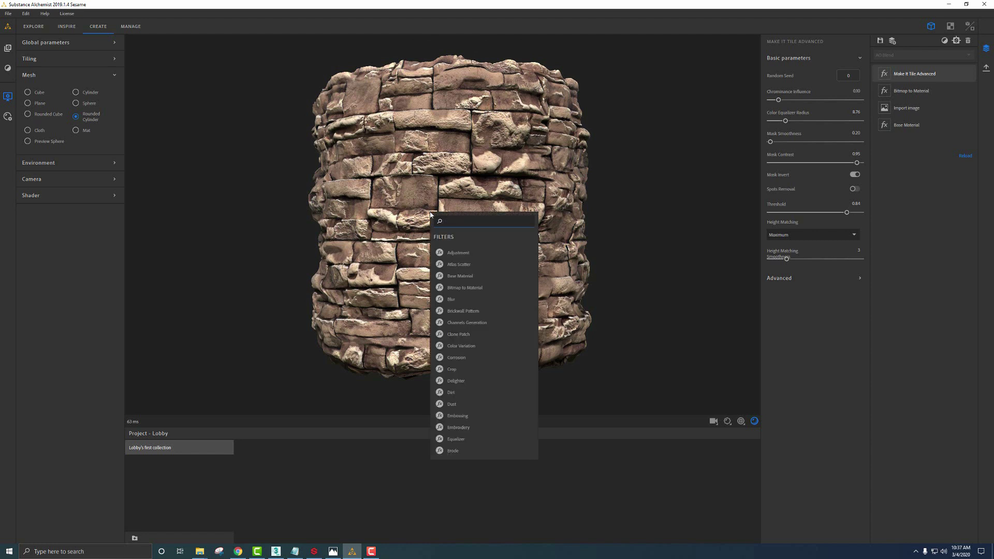
left_click(458, 253)
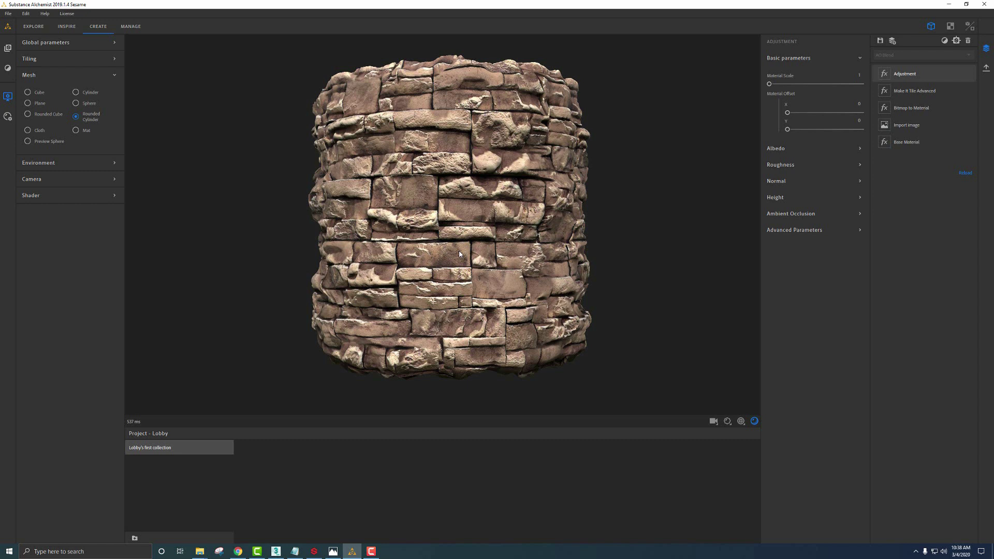
left_click(784, 200)
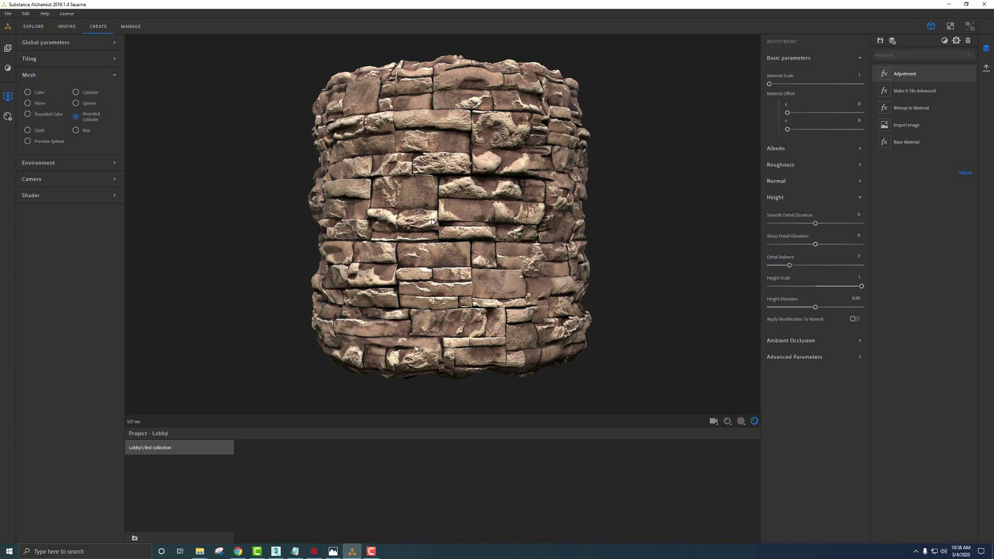
scroll(447, 224, "up", 3)
left_click_drag(447, 223, 457, 231)
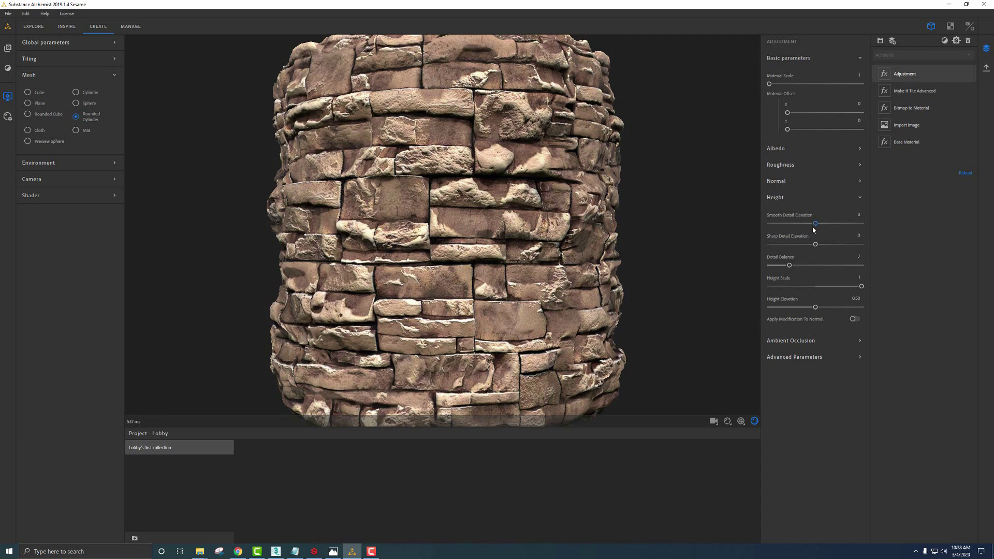
Step: Lower Smooth Detail Elevation, raise Detail Balance, apply modification to normal, and enable Recompute AO
left_click_drag(815, 224, 825, 248)
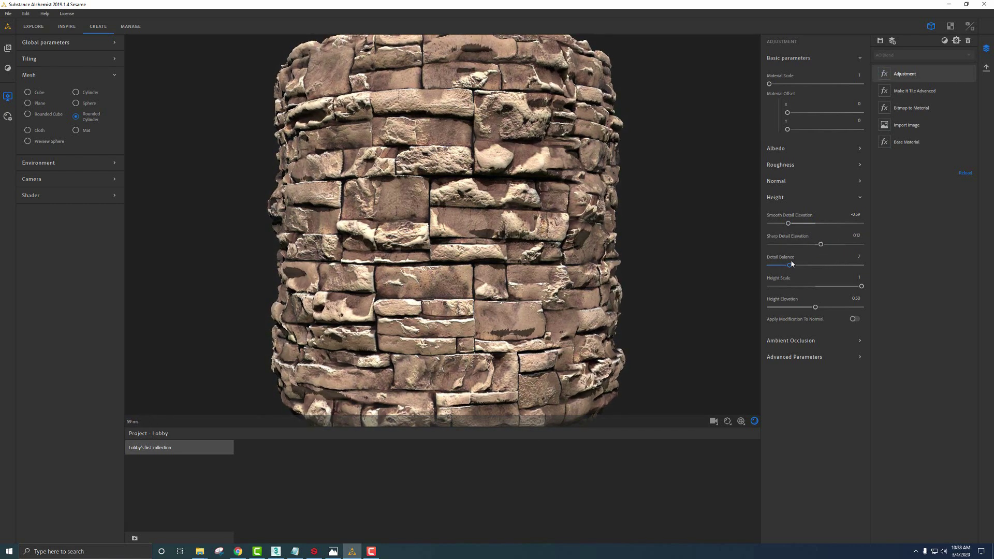
left_click_drag(791, 264, 845, 293)
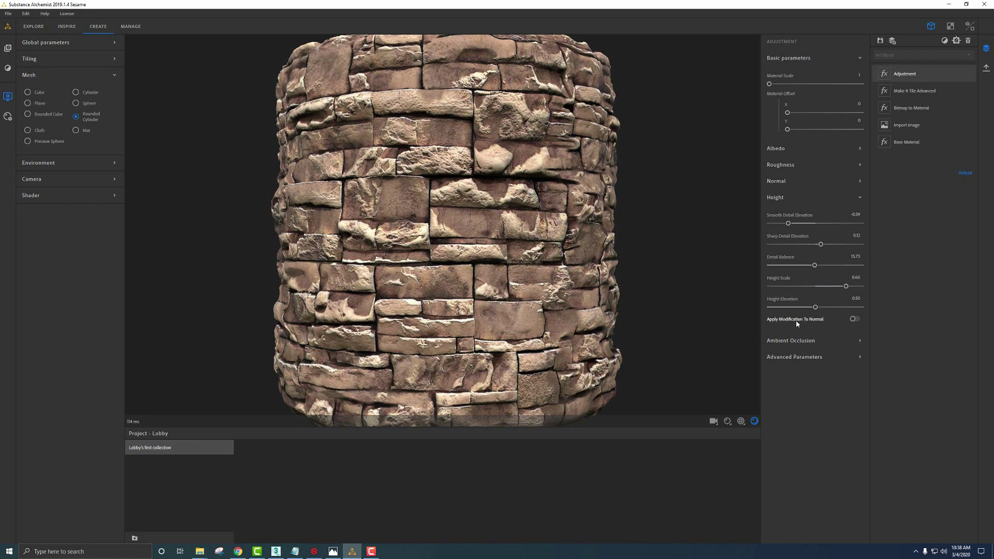
left_click(854, 319)
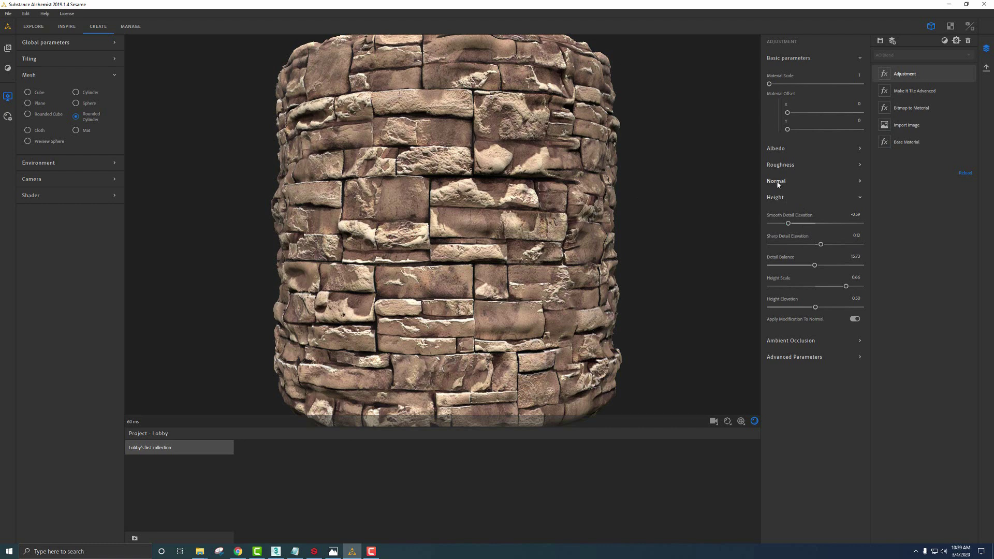
left_click(813, 340)
left_click(854, 357)
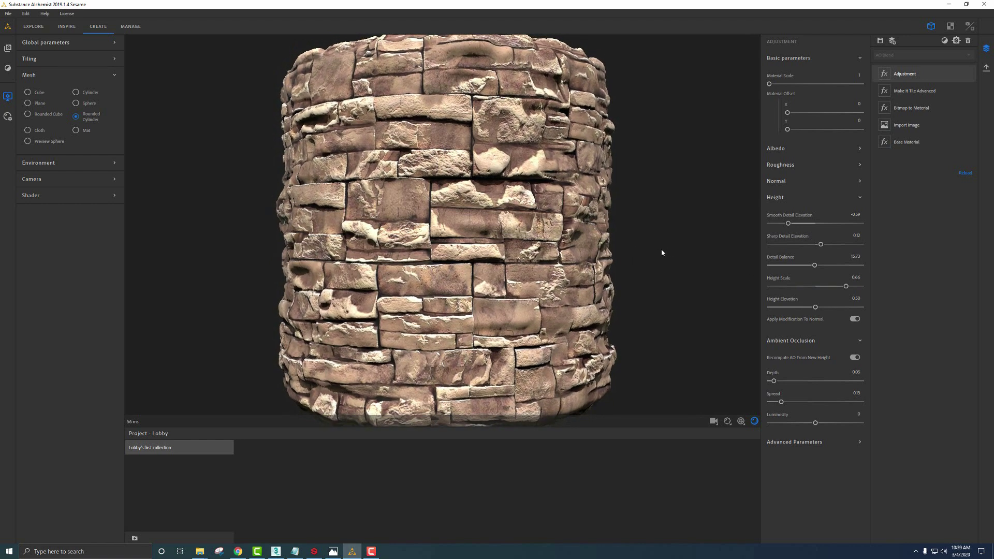
right_click_drag(666, 251, 725, 271, "shift")
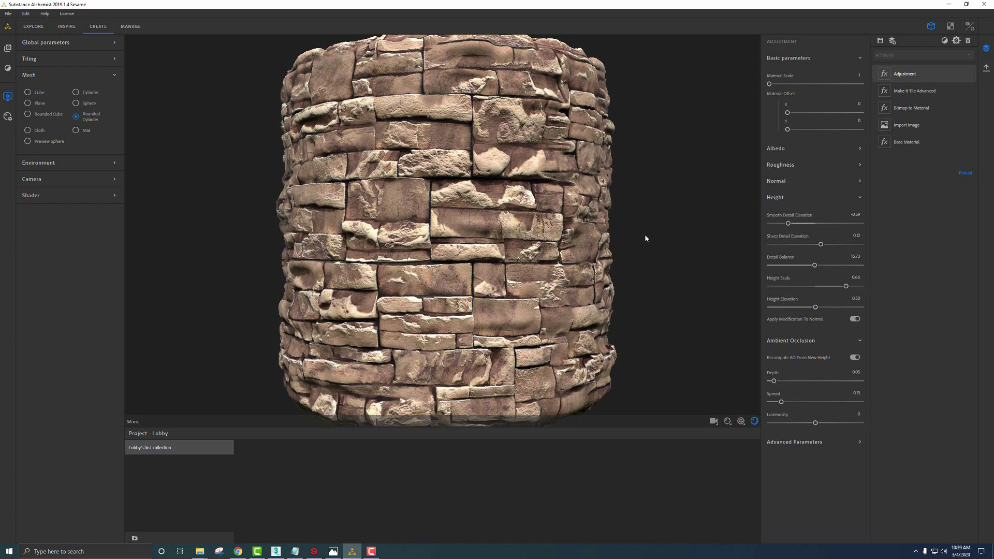
Step: Search 'deli' to add the Delighter filter, then drag it just below Adjustment
key("space")
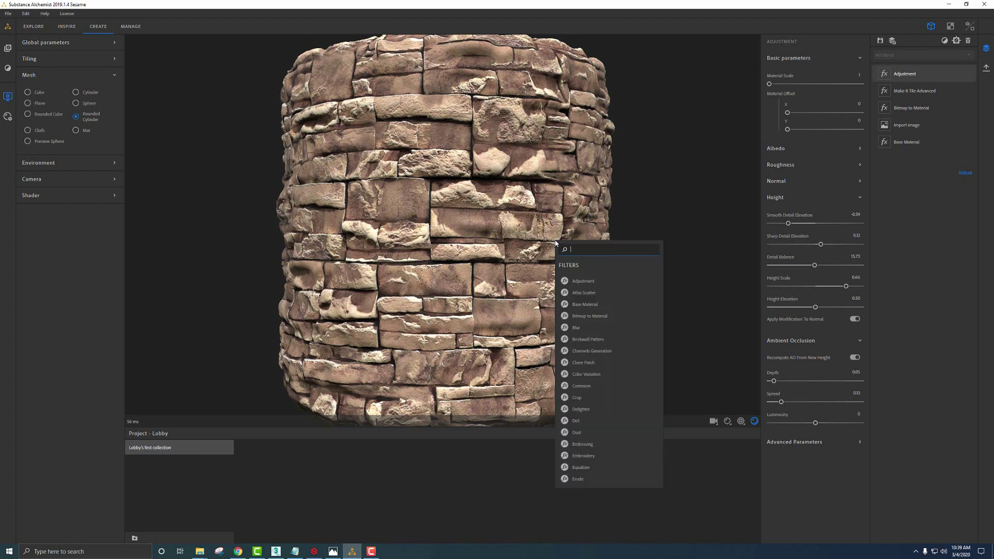
type("deli")
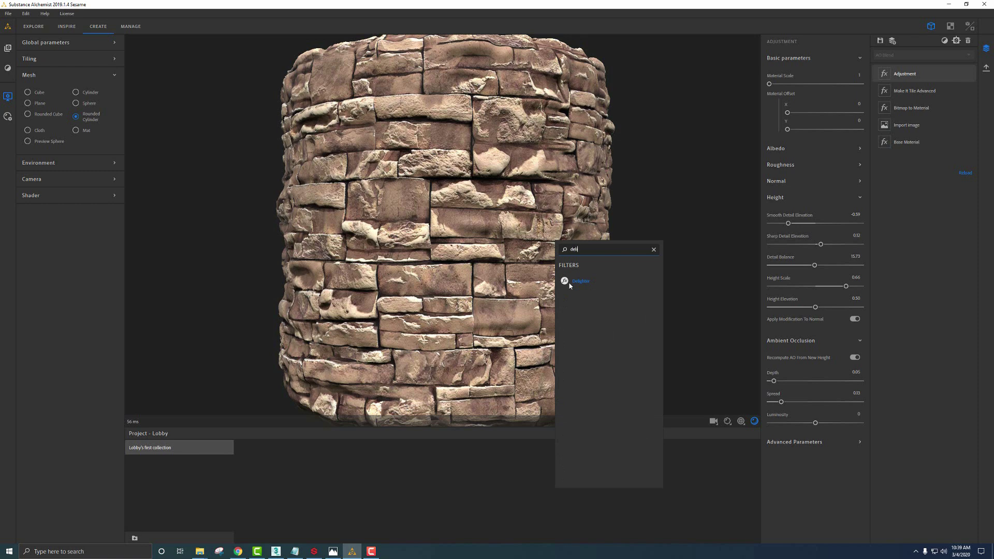
left_click(578, 281)
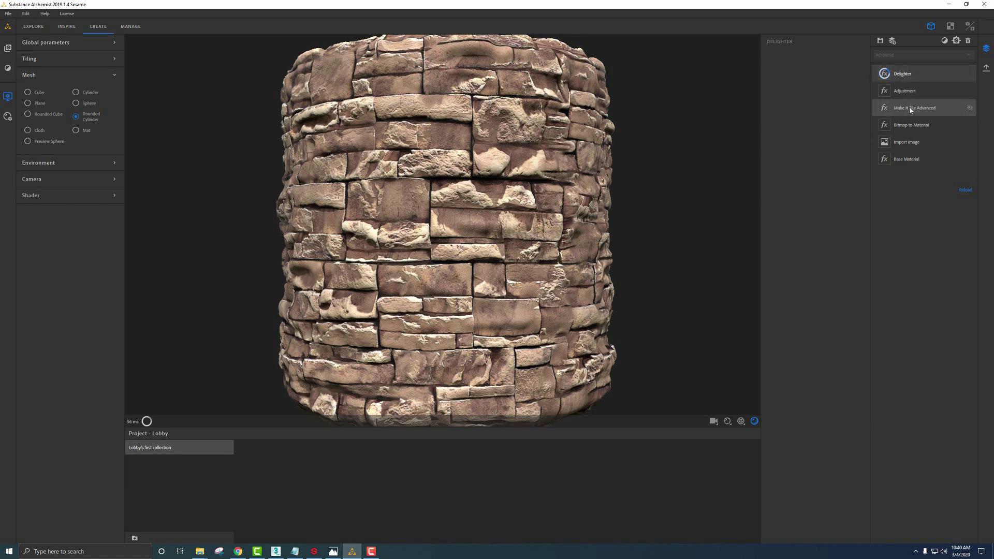
left_click_drag(910, 79, 904, 96)
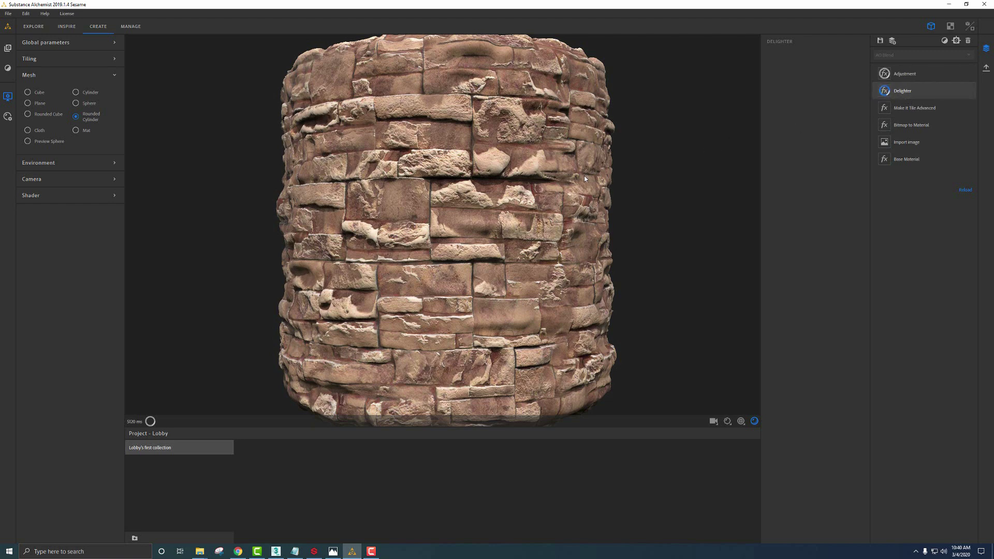
left_click_drag(496, 210, 517, 214)
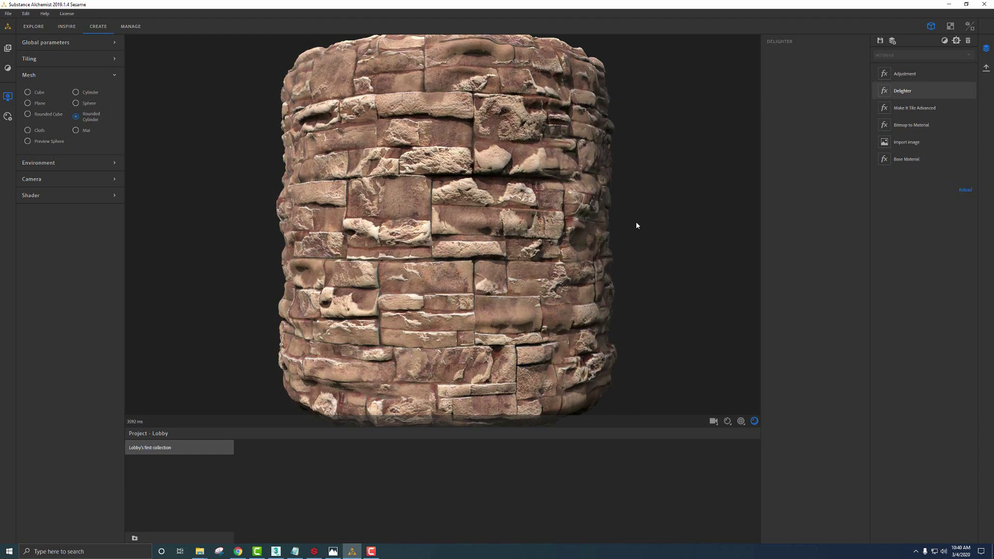
Step: In the Adjustment layer's Albedo settings, raise Post Sharpen, set Saturation to -44.4 and intensity to 0.71
left_click(909, 74)
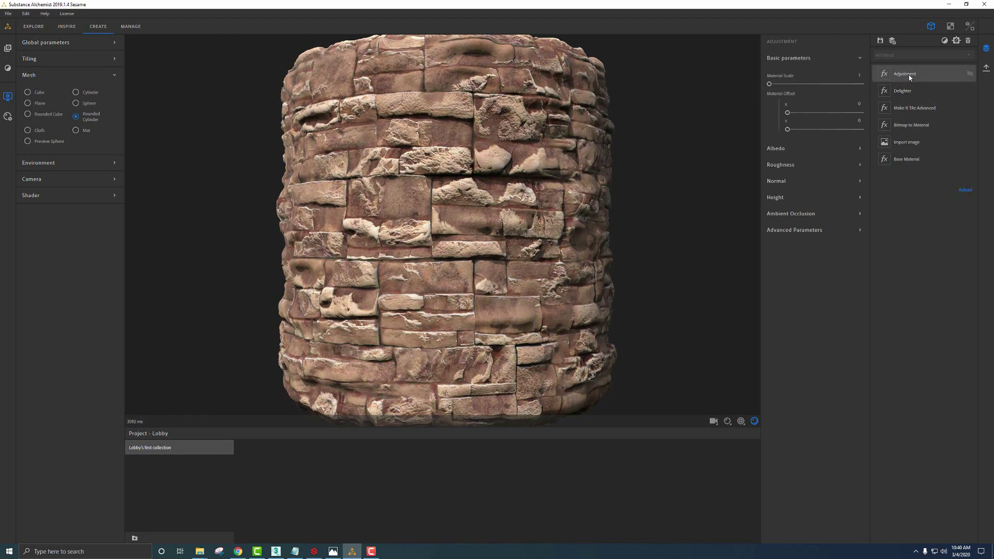
left_click(783, 149)
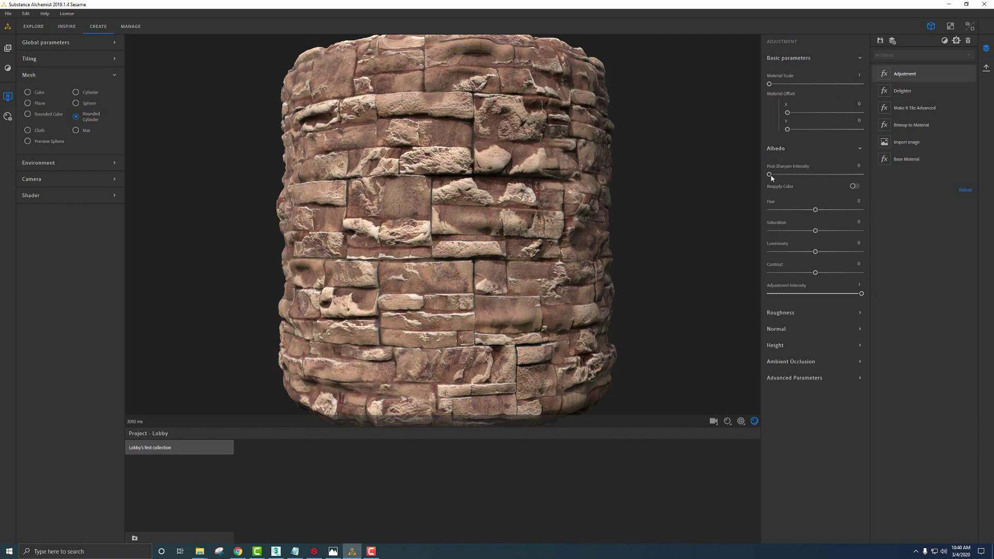
left_click_drag(787, 176, 825, 177)
mouse_move(815, 231)
left_mouse_down()
mouse_move(798, 231)
mouse_move(816, 231)
mouse_move(824, 212)
mouse_move(807, 213)
mouse_move(817, 214)
mouse_move(808, 230)
mouse_move(795, 232)
left_mouse_up()
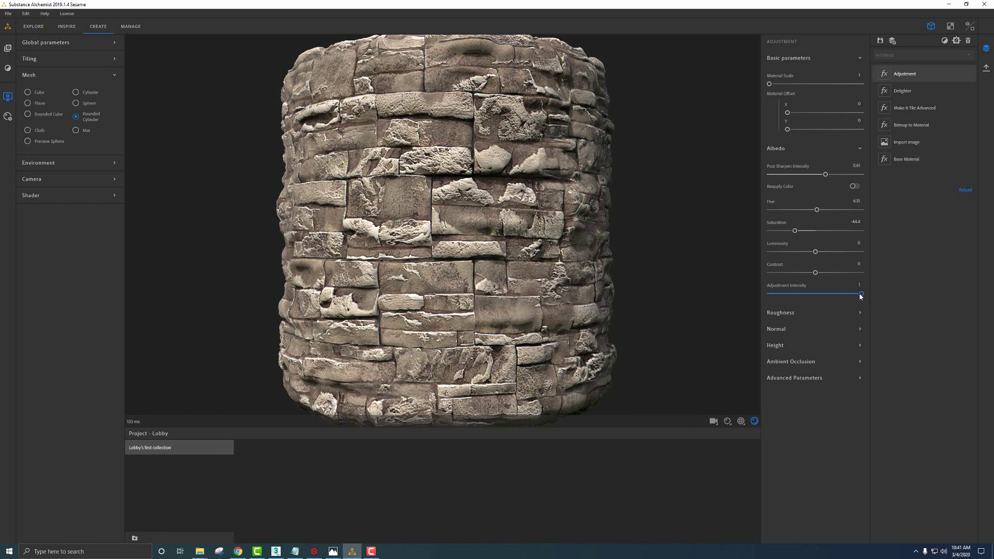
left_click_drag(861, 294, 834, 294)
scroll(515, 279, "down", 2)
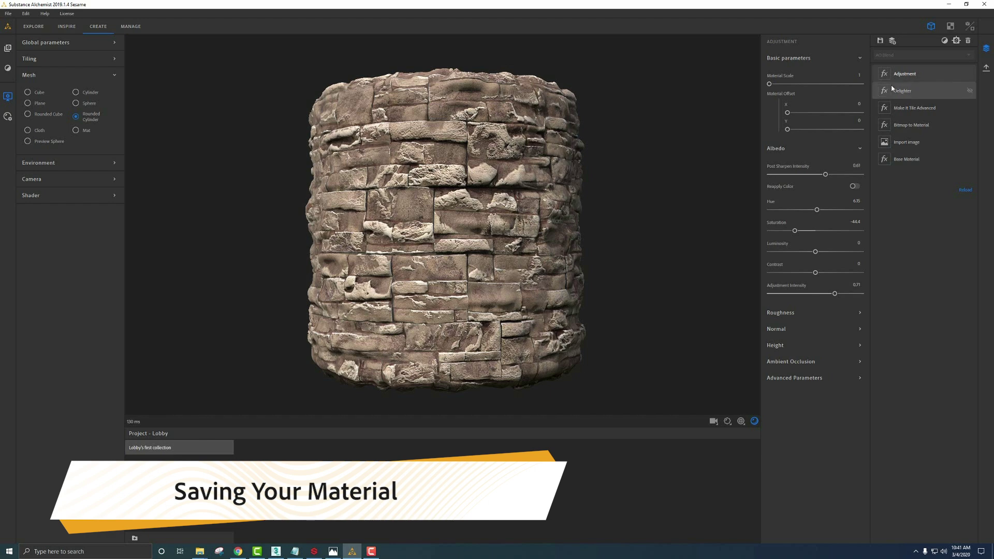
Step: Save the material as 'Stacked Stone', keeping Lobby's first collection as the destination
left_click(880, 42)
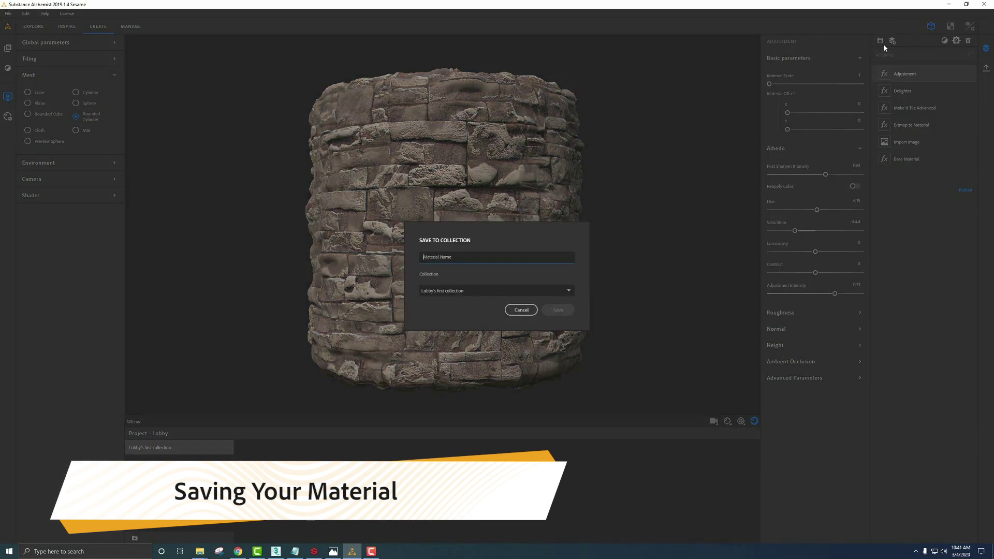
type("Stacked Stone")
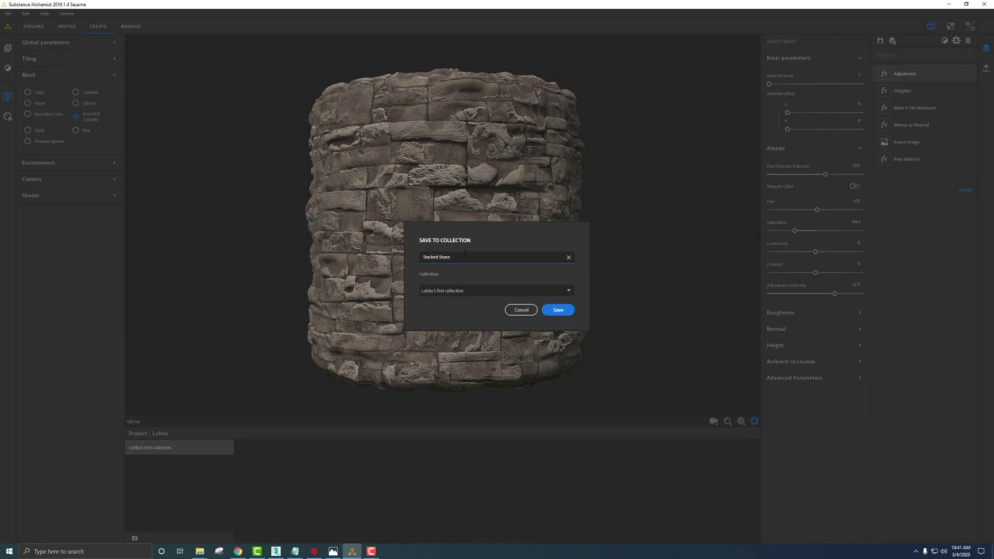
left_click(444, 293)
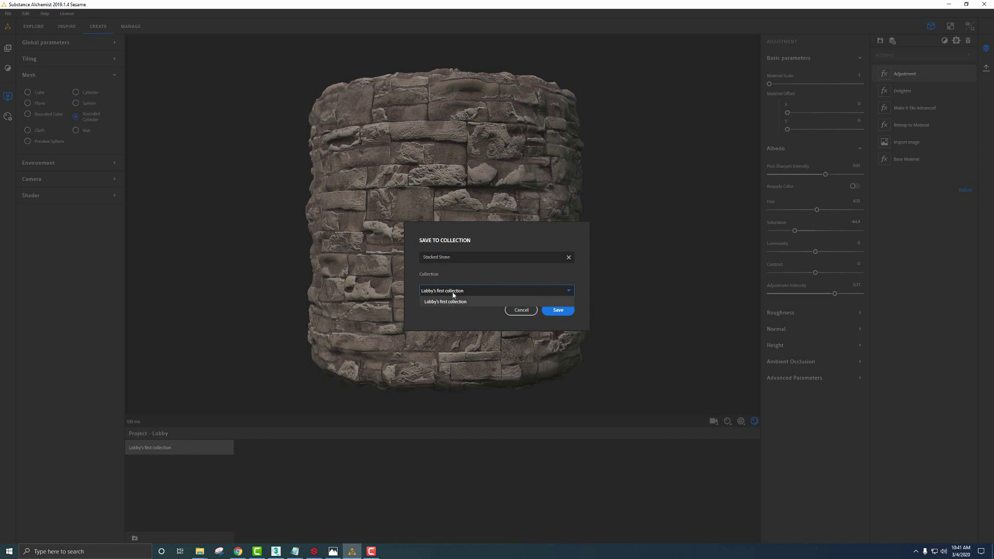
left_click(449, 291)
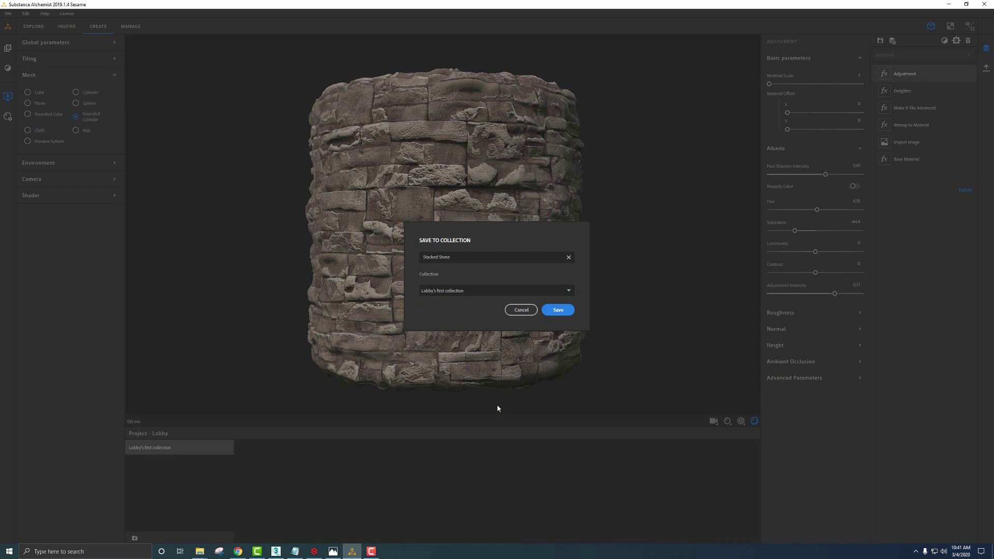
key("Return")
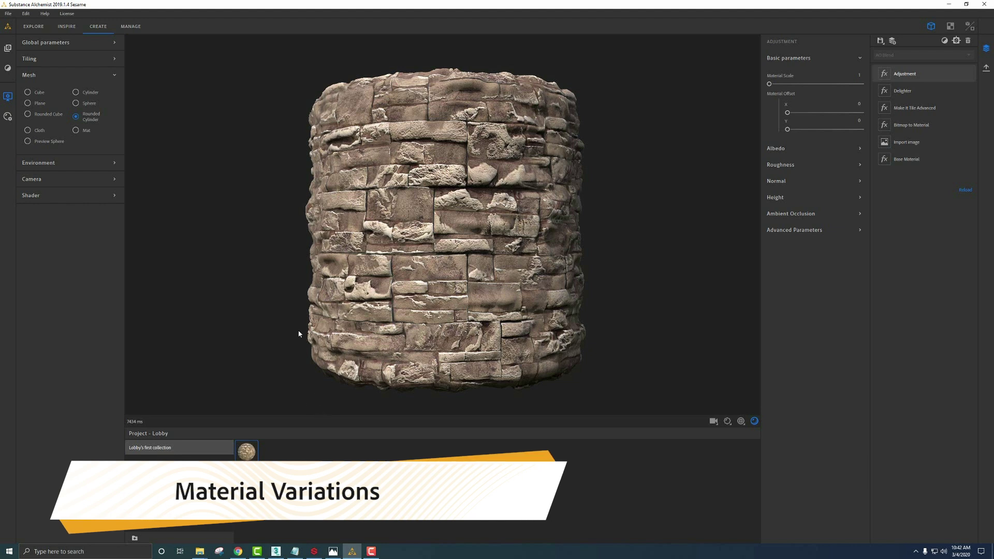
Step: Set Stacked Stone as the Inspire workspace's input material and switch to File Explorer
left_click(66, 27)
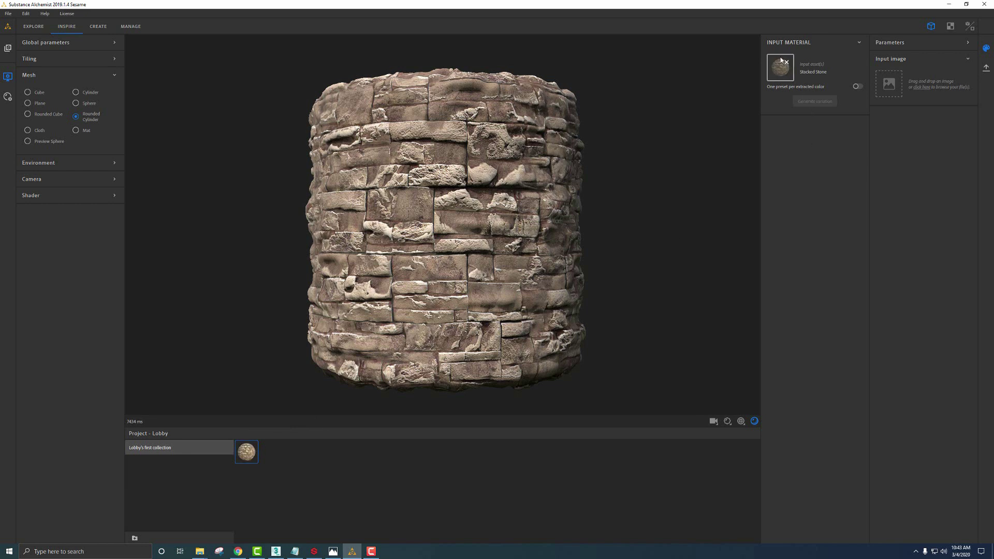
left_click_drag(247, 451, 779, 70)
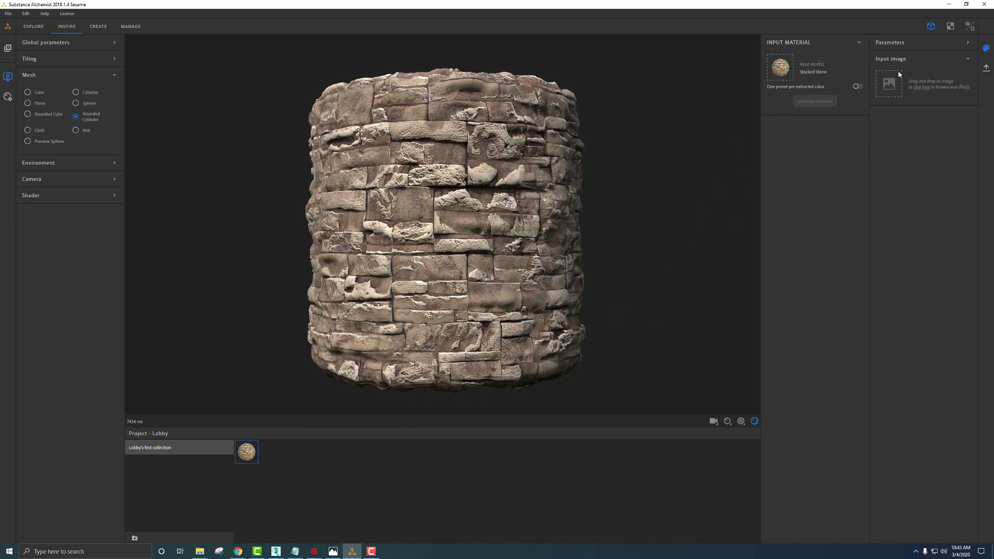
left_click(921, 87)
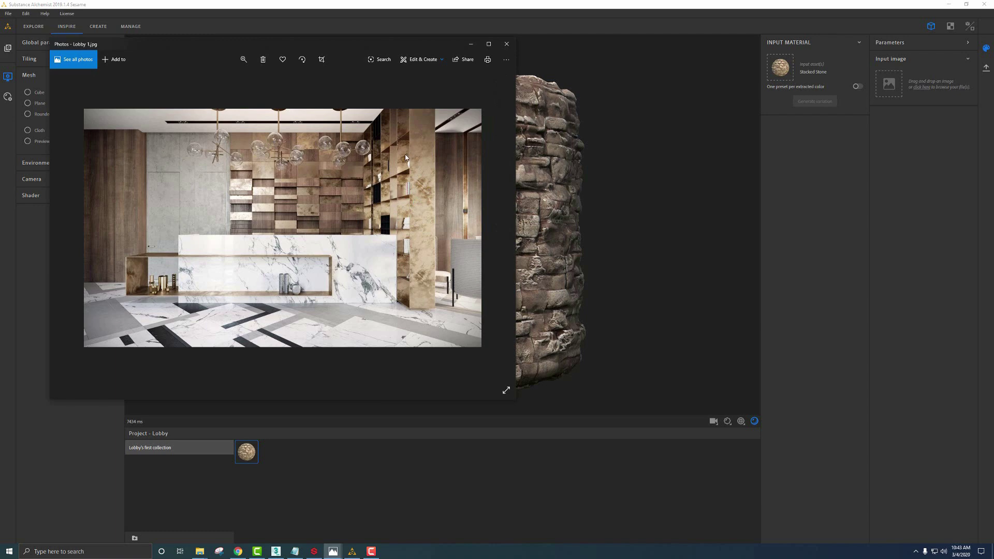
Step: Close the Lobby 1.jpg reference photo in Photos
left_click(506, 44)
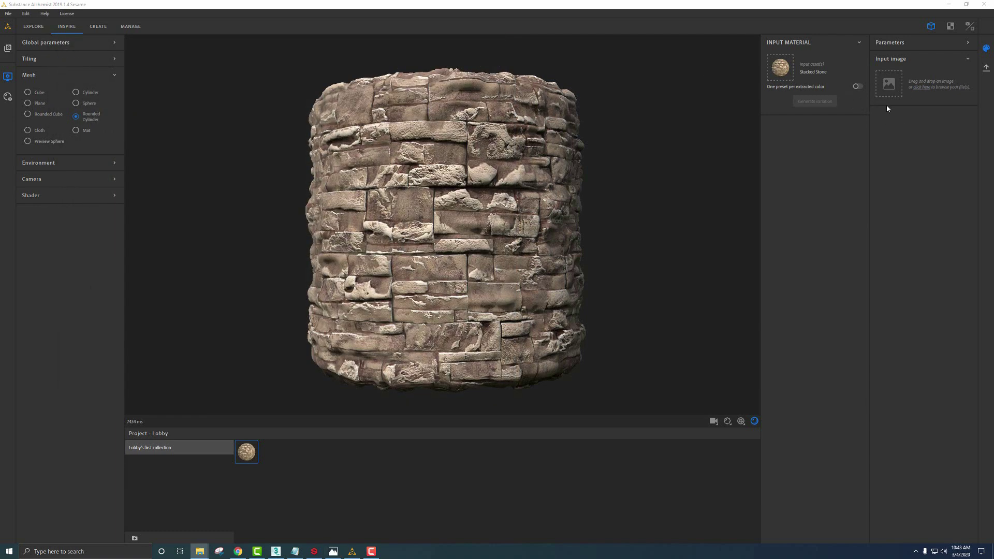
Step: Generate one-preset-per-colour variations from Lobby 1.jpg and apply the fourth, brown variation
left_click_drag(920, 122, 920, 97)
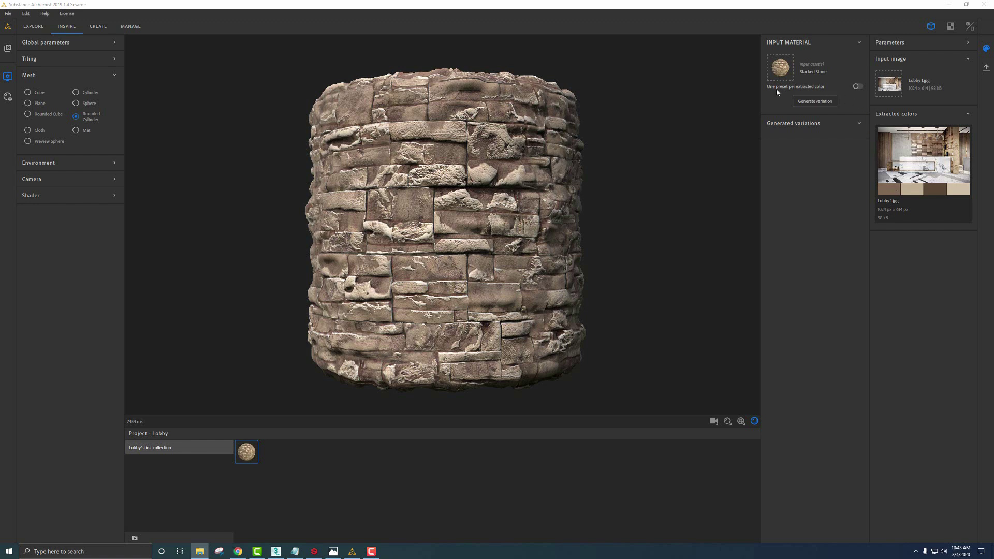
left_click(857, 87)
left_click(816, 101)
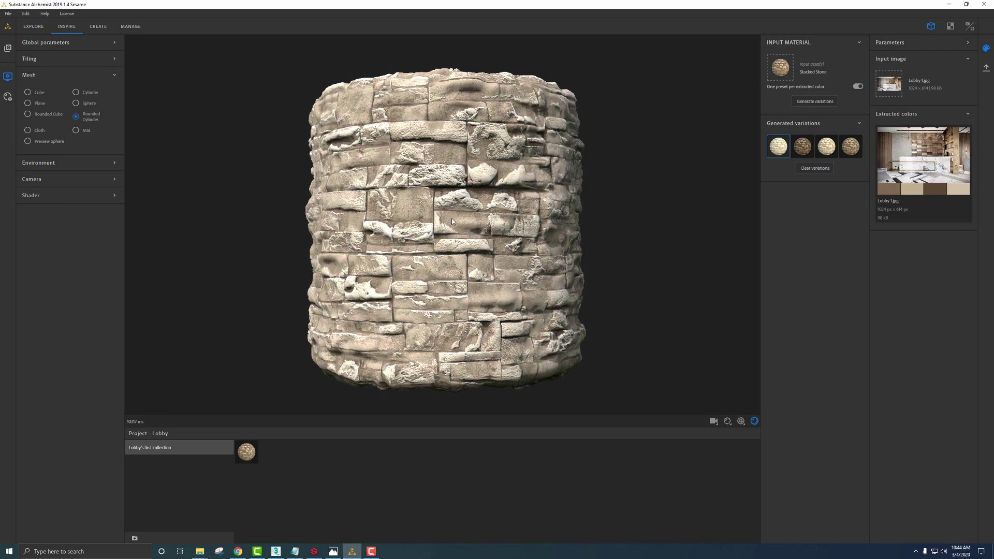
left_click(802, 150)
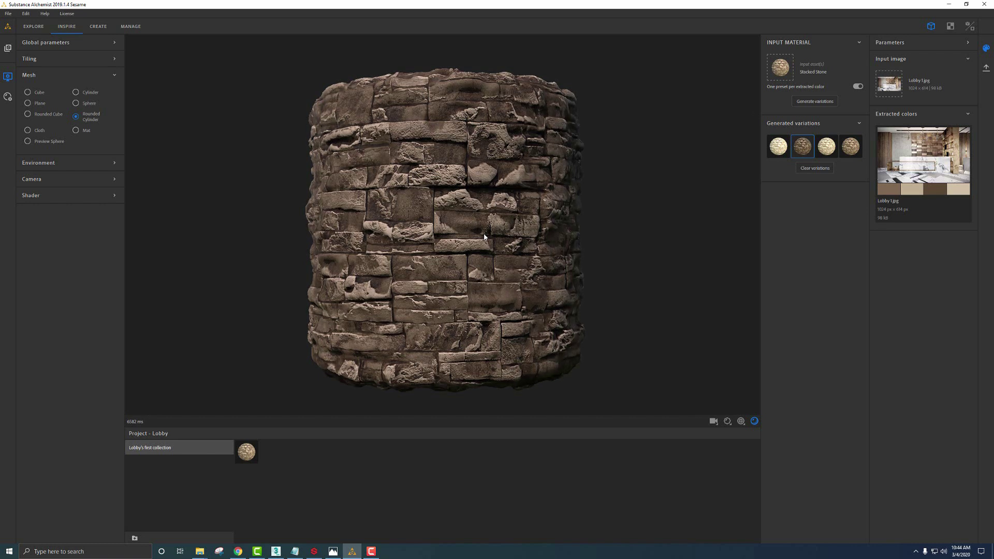
left_click(850, 145)
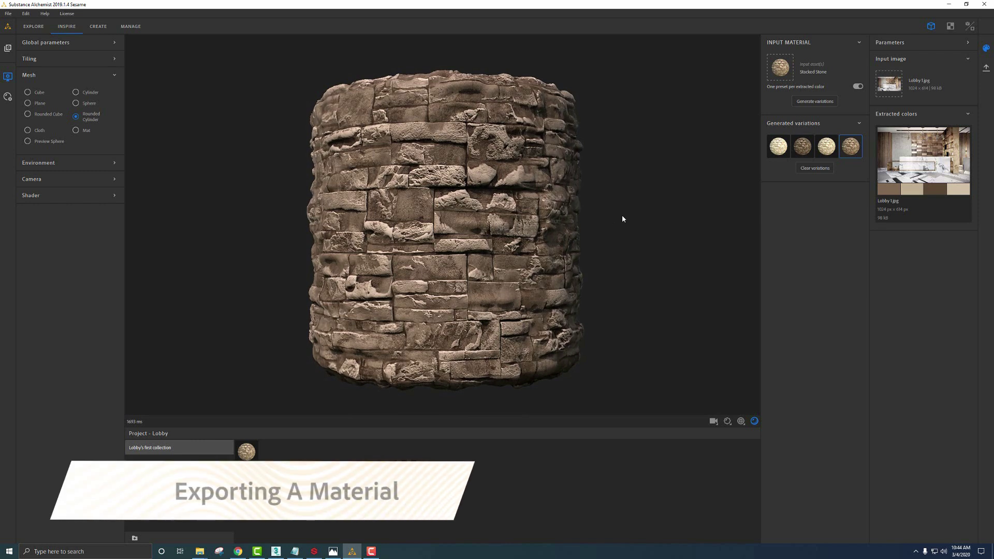
Step: Export the current view as a Substance archive (.sbsar), keeping that format and checking the destination folder
left_click(987, 71)
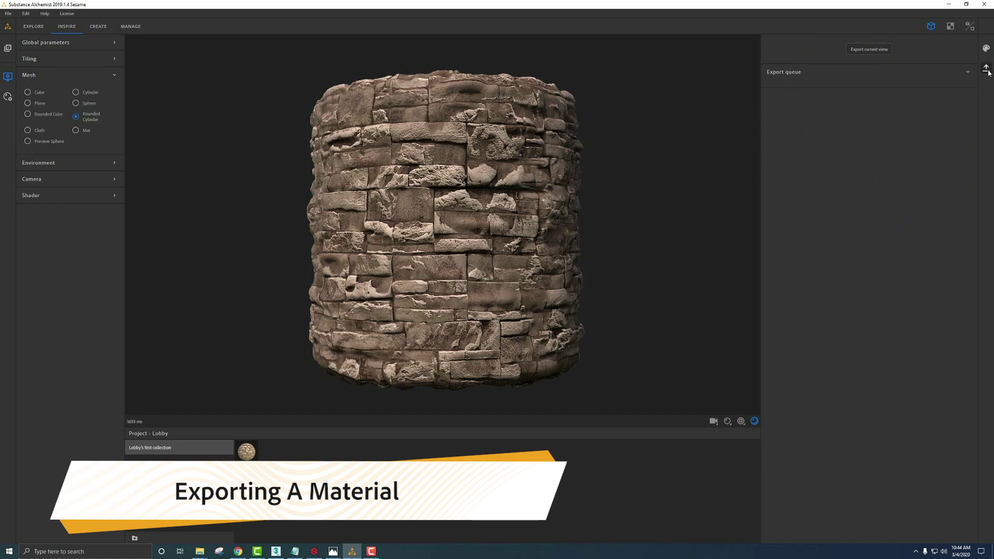
left_click(868, 51)
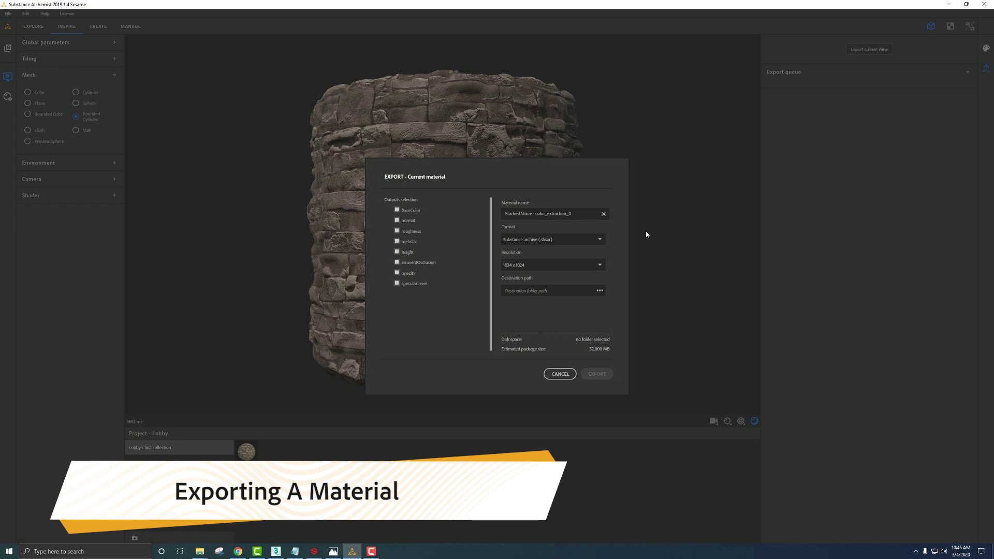
left_click(548, 241)
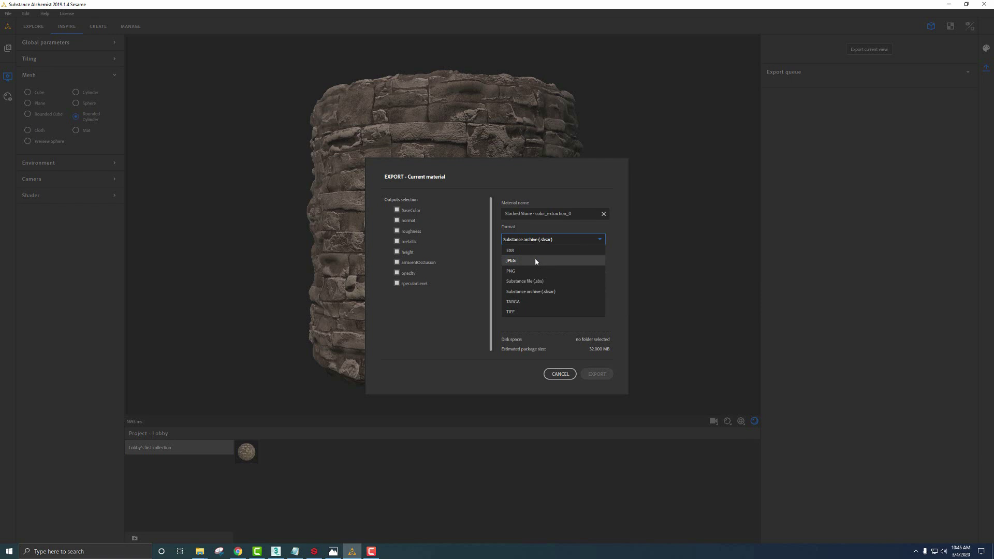
left_click(539, 292)
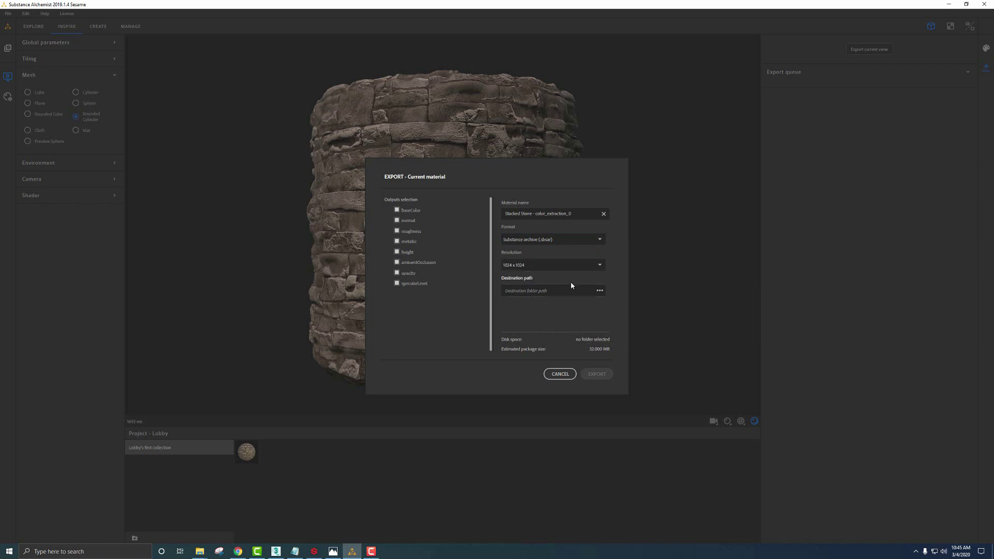
left_click(599, 290)
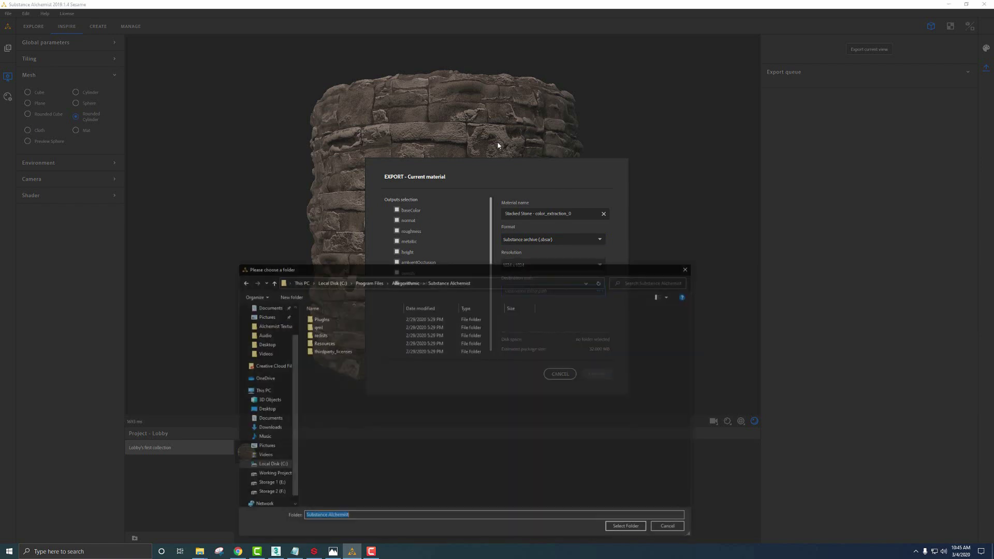
key("Escape")
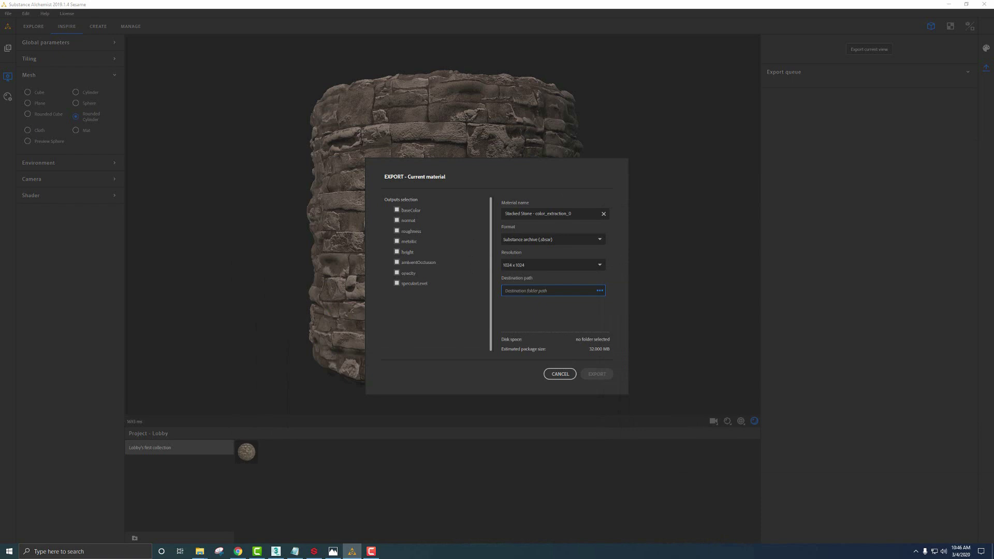
Step: Replace the color_extraction_0 suffix to name it Stacked Stone Brown, then export
left_click(537, 214)
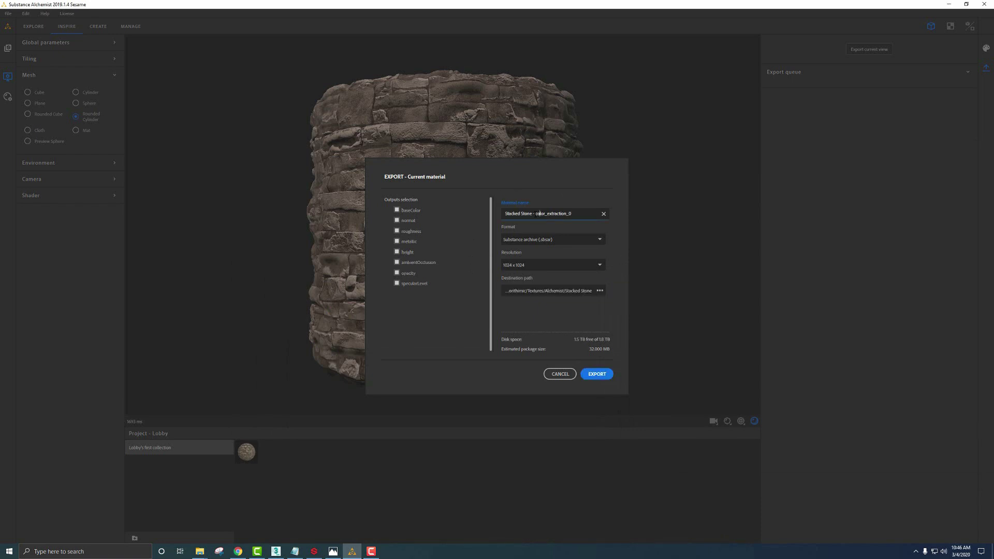
left_click_drag(534, 213, 595, 217)
key("BackSpace")
type("Bor")
type("wn")
left_click(607, 372)
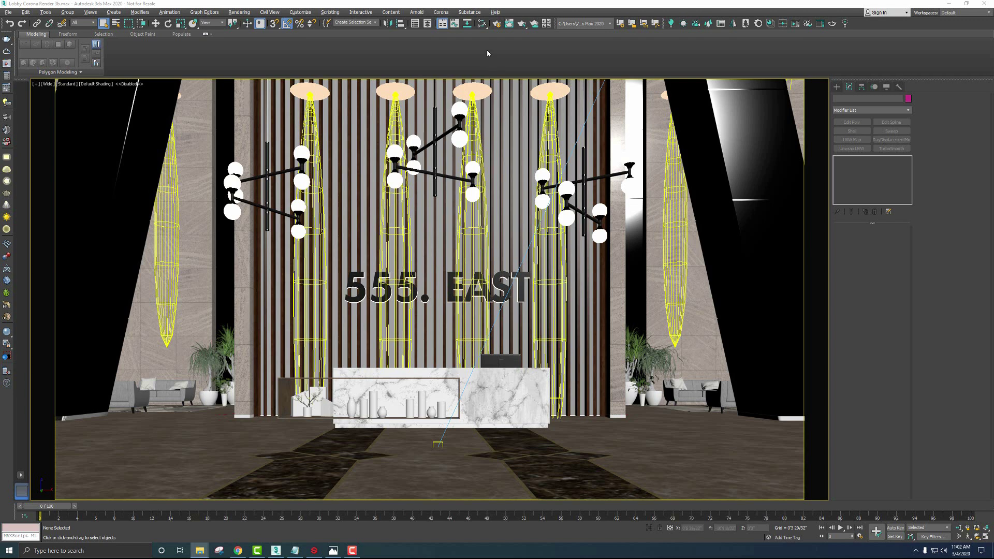
Step: Review the Substance menu's conversion commands in 3ds Max, then close it without choosing one
left_click(471, 12)
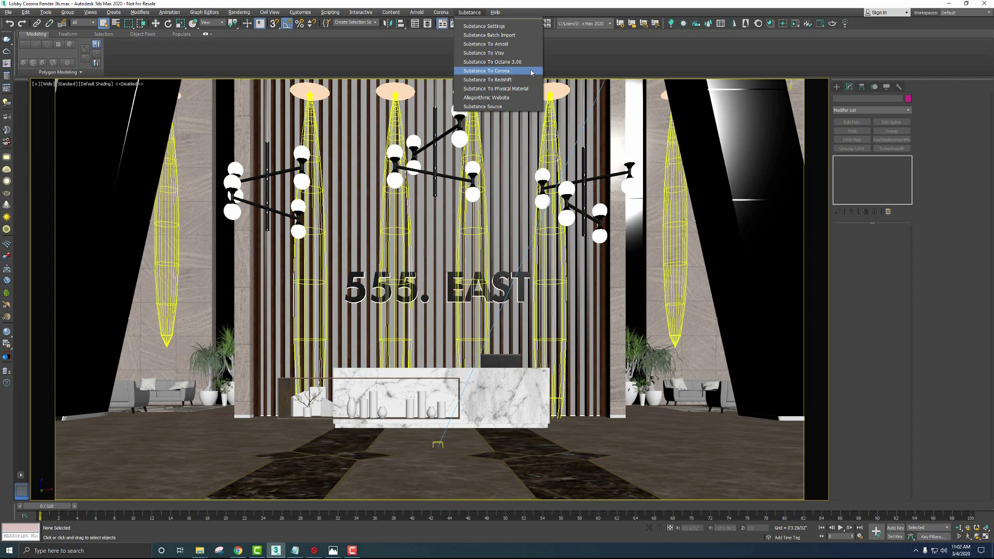
left_click(621, 58)
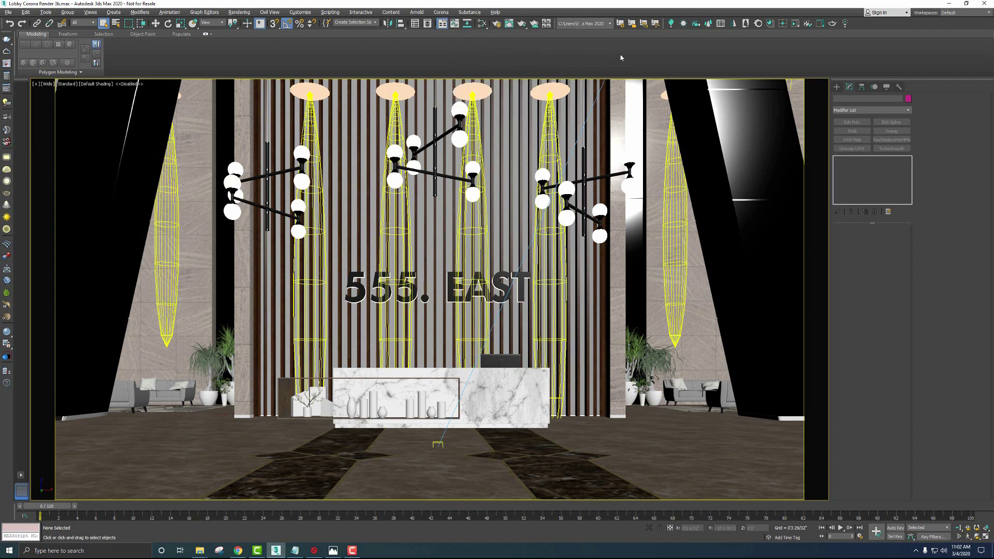
Step: In the Slate Material Editor, add a Substance2 map node found by searching 'sub', and open its parameters
left_click(482, 24)
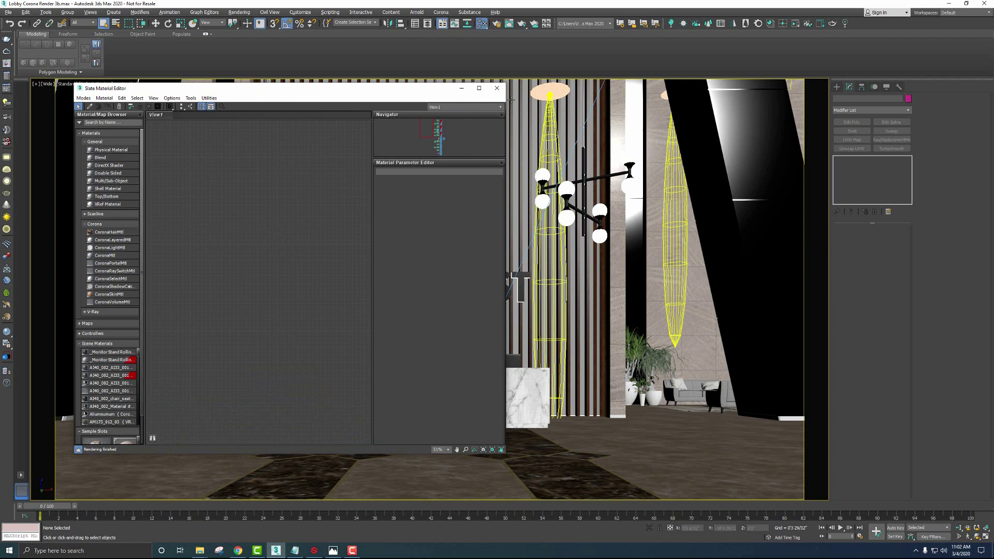
left_click(110, 124)
type("stan")
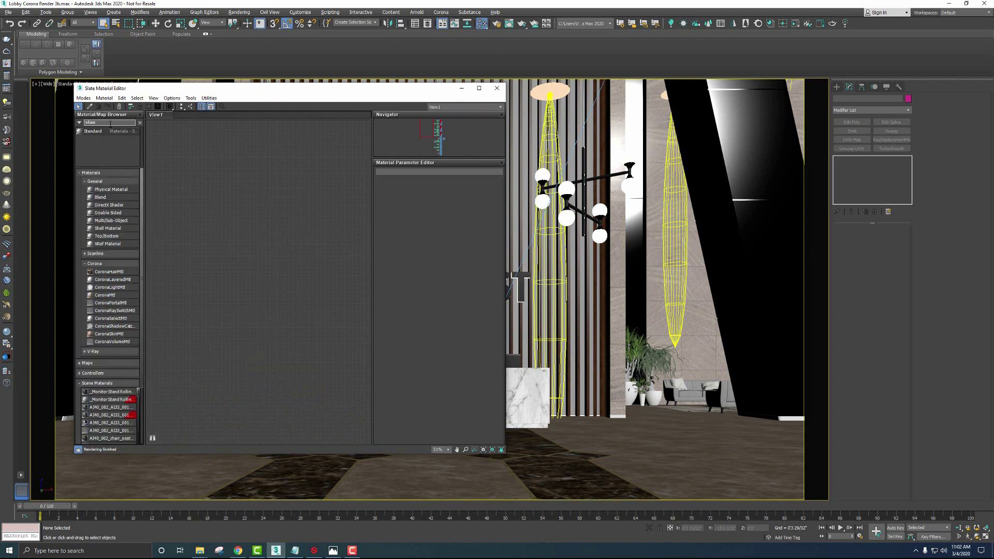
double_click(111, 124)
type("sub")
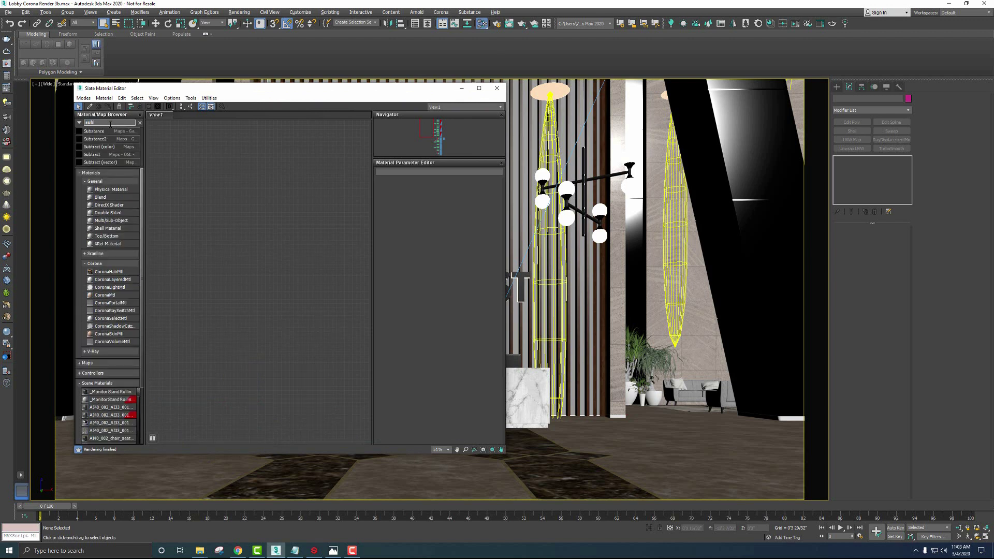
left_click_drag(99, 138, 239, 224)
scroll(239, 226, "up", 5)
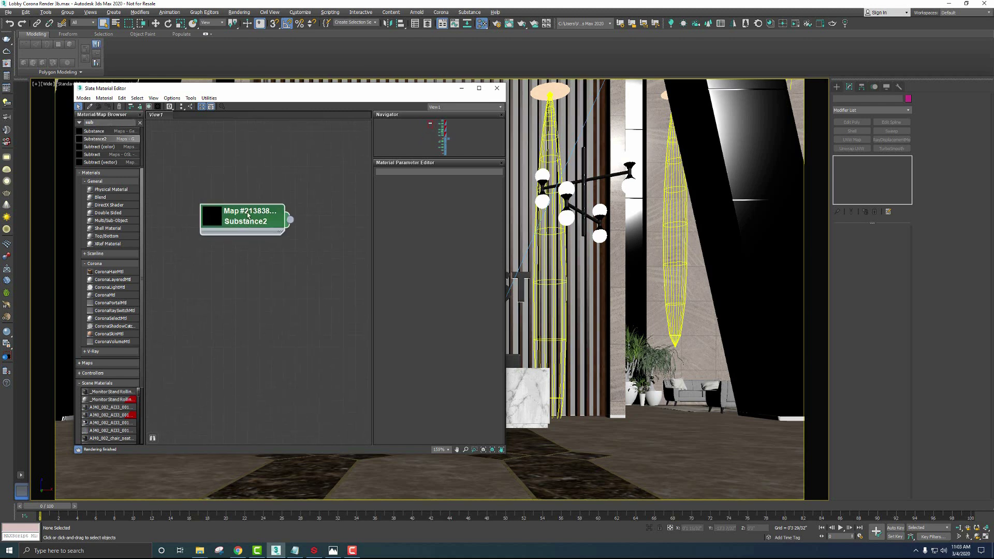
double_click(248, 215)
Step: Load Stacked Stone Brown.sbsar from D:\Allgorithmic\Alchemist\Stacked Stone\Stacked Stone Brown into the map
left_click(434, 194)
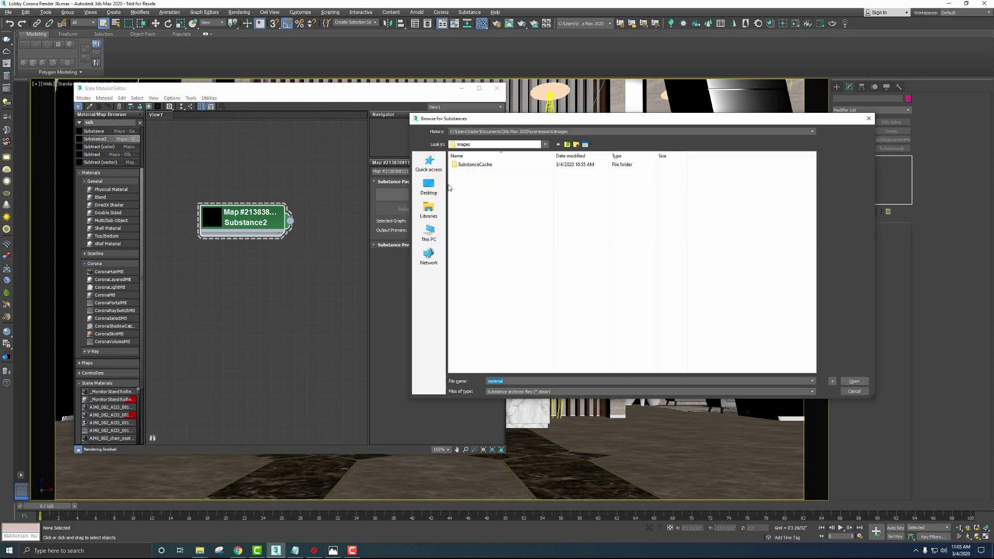
left_click(428, 233)
double_click(574, 222)
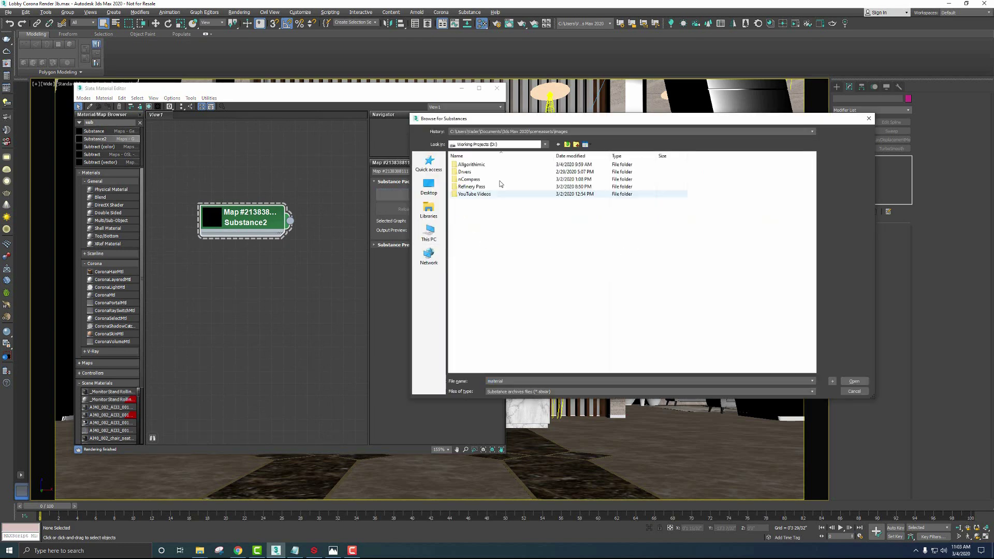
double_click(471, 165)
double_click(472, 176)
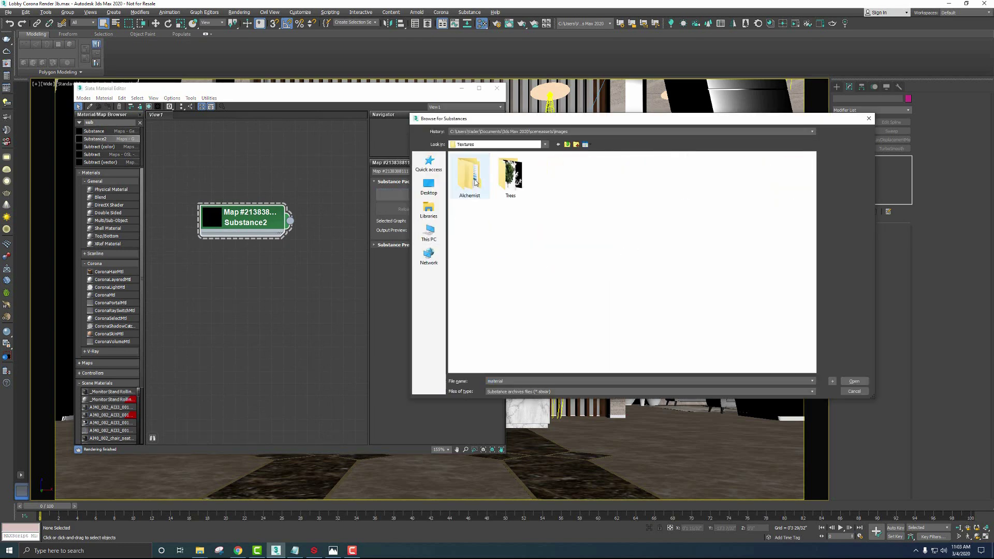
double_click(472, 171)
double_click(465, 186)
double_click(481, 165)
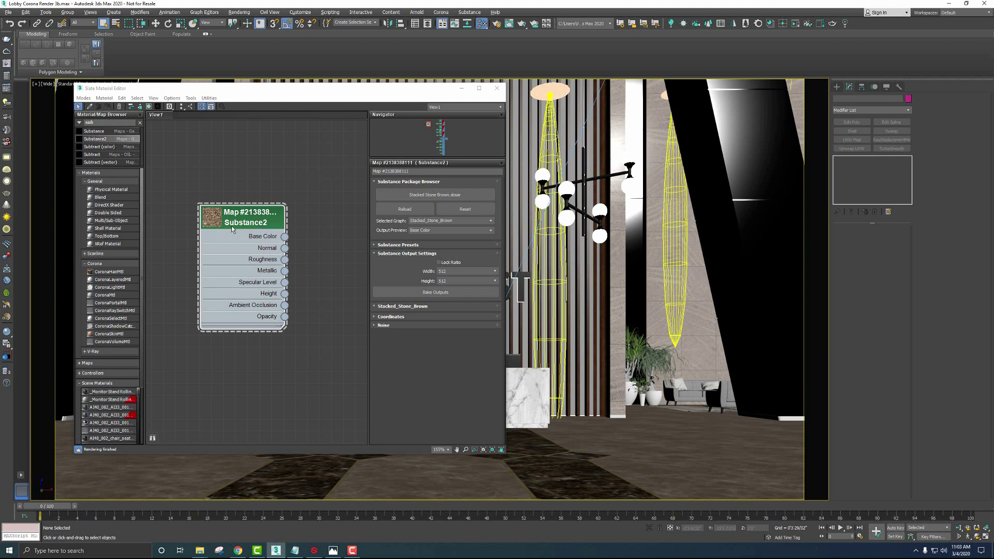
Step: Lock the Substance2 output ratio and set its output size to 2048 × 2048
left_click(451, 264)
left_click(451, 273)
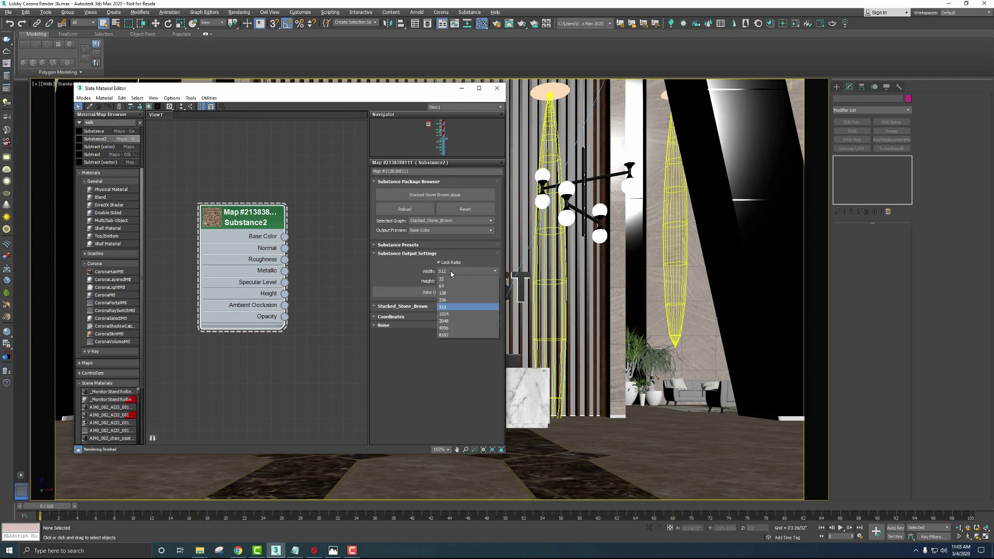
left_click(444, 321)
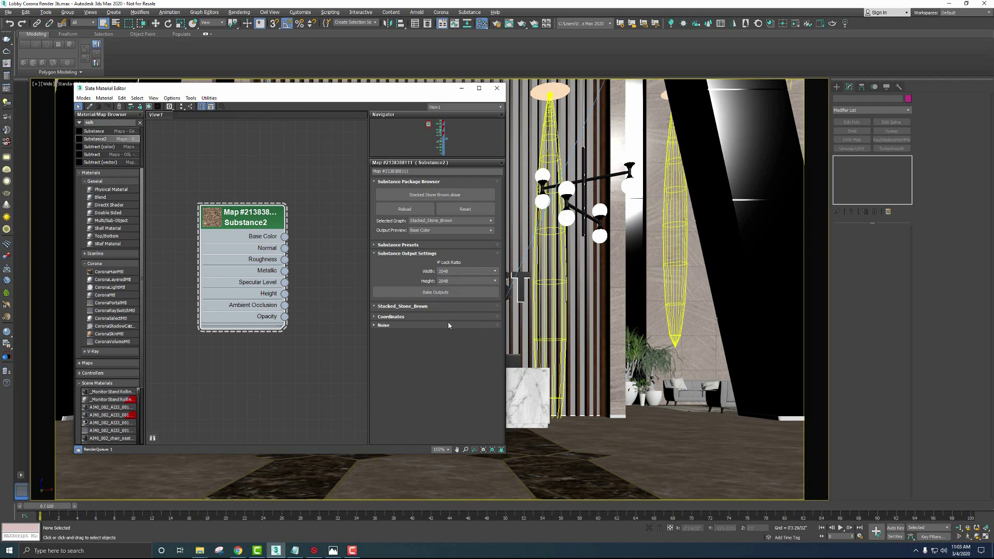
left_click(449, 271)
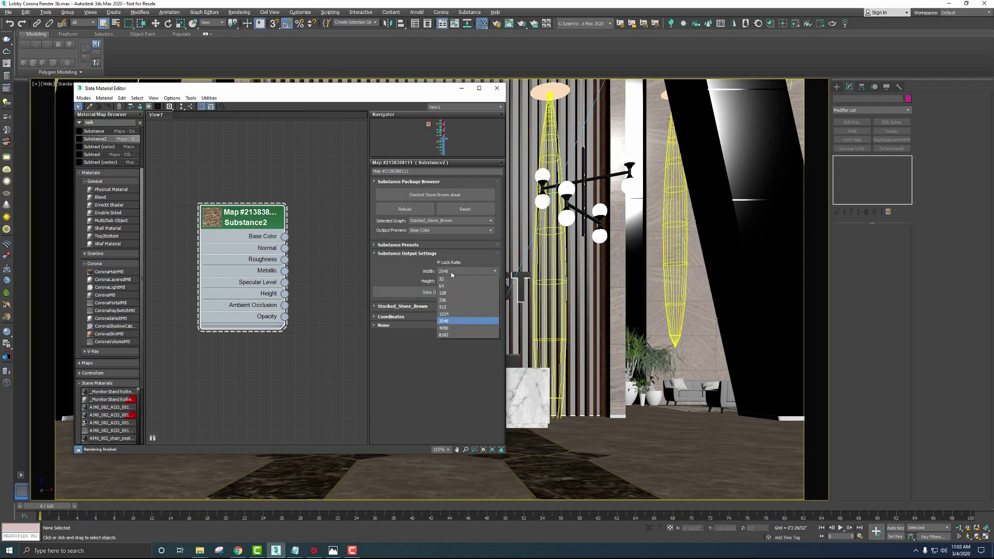
left_click(444, 321)
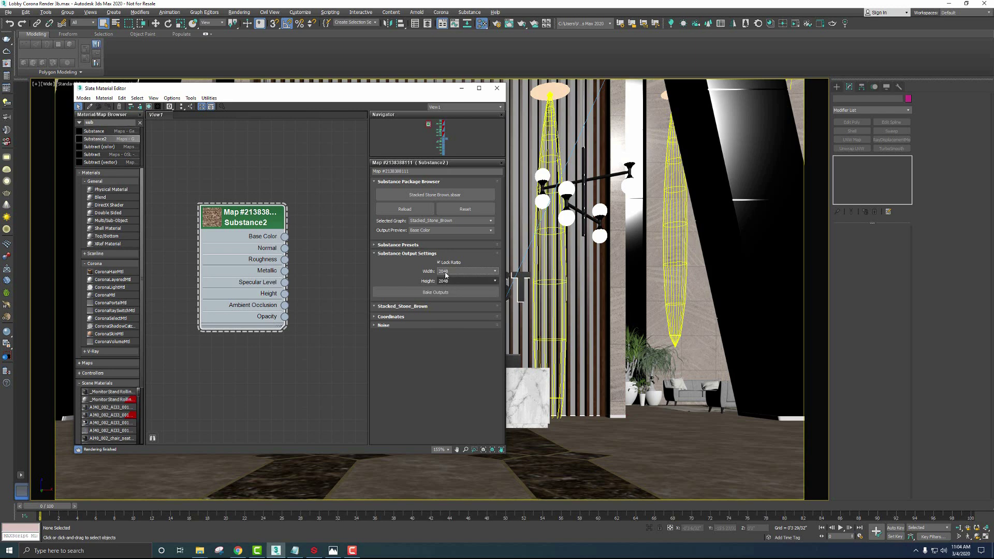
left_click(470, 13)
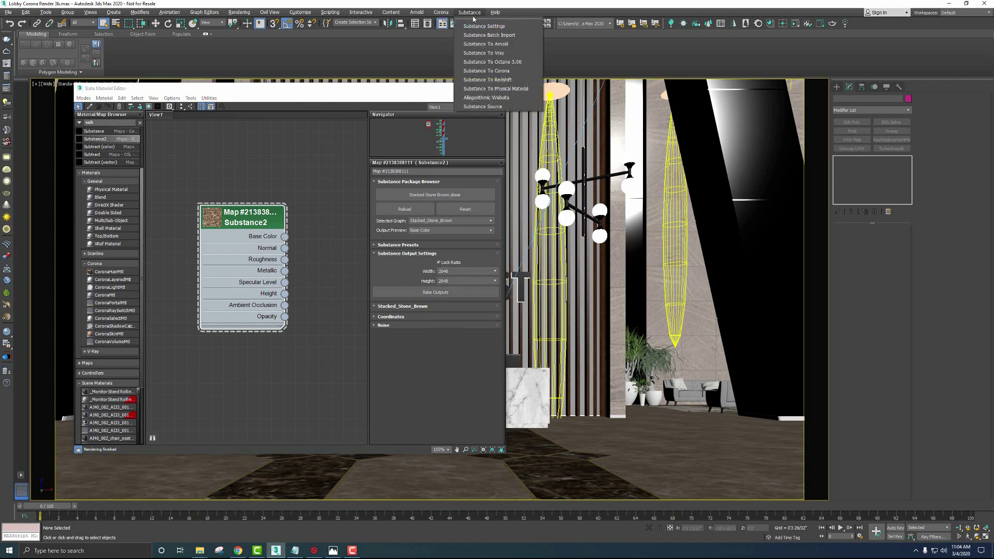
Step: Switch the Substance engine to GPU in Substance Settings and apply it
left_click(480, 28)
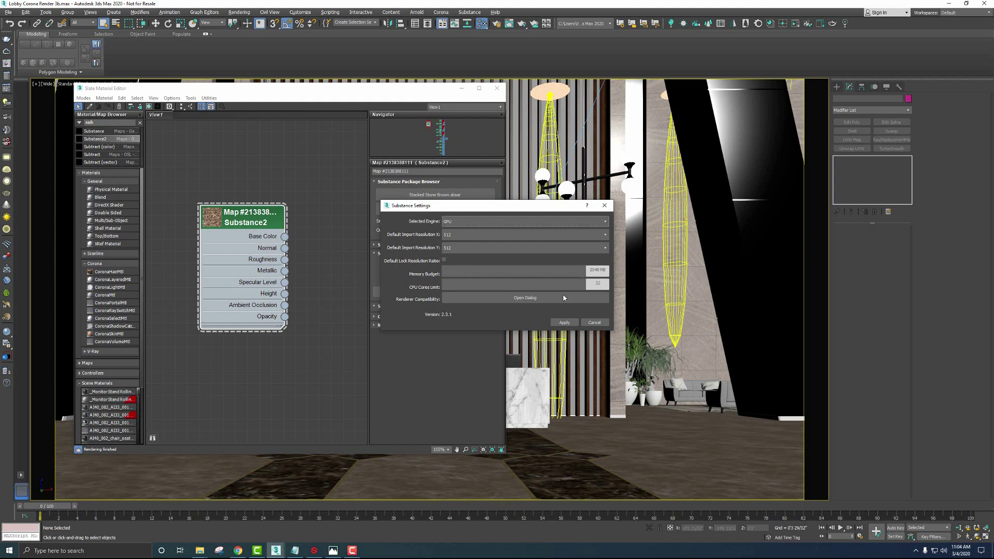
left_click(563, 322)
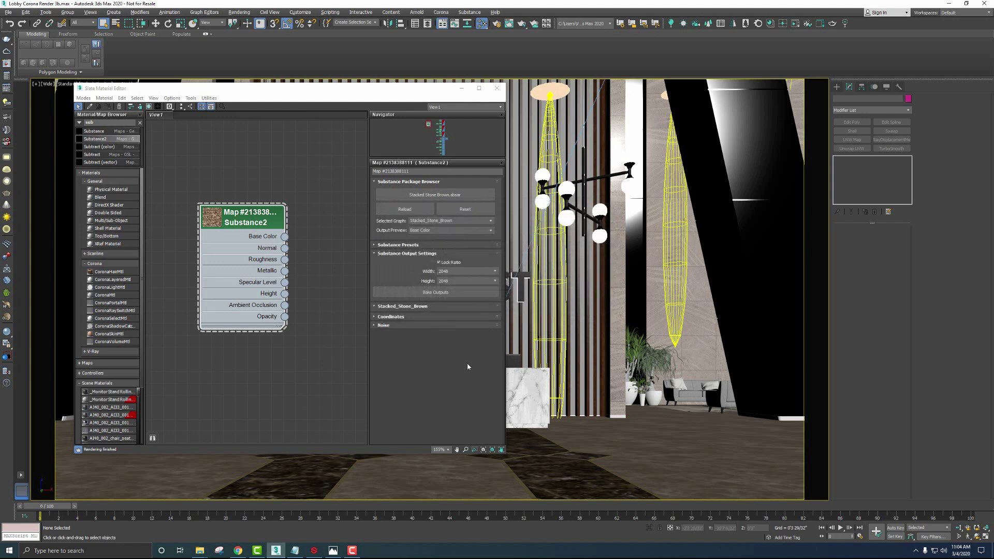
scroll(328, 263, "down", 2)
scroll(263, 230, "down", 1)
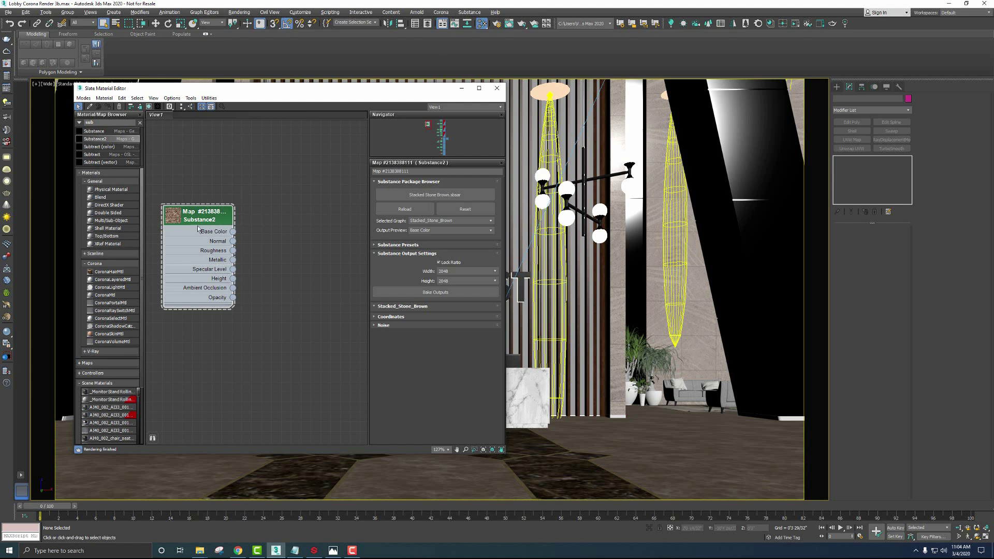
Step: Convert the stacked-stone Substance map into a Corona material using Substance To Corona
left_click(470, 12)
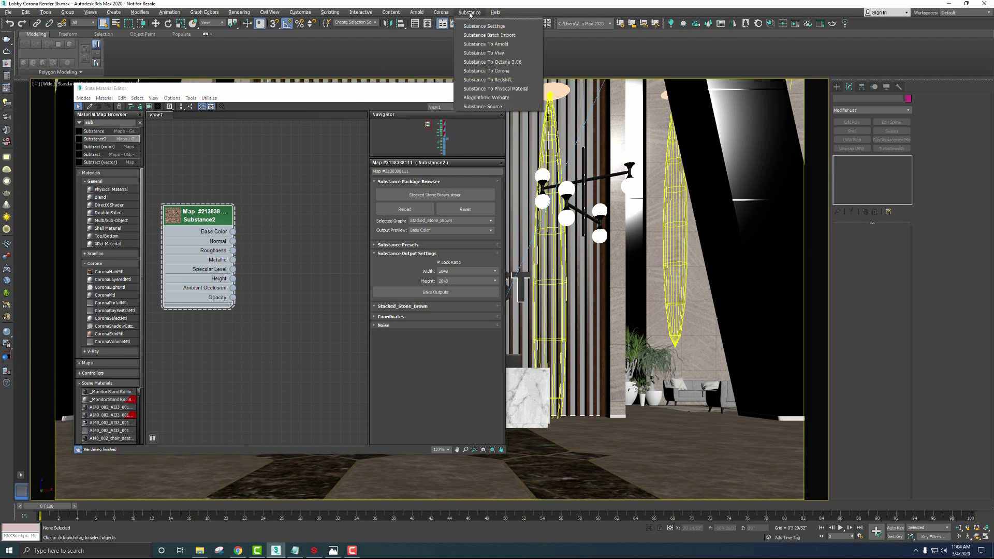
left_click(476, 74)
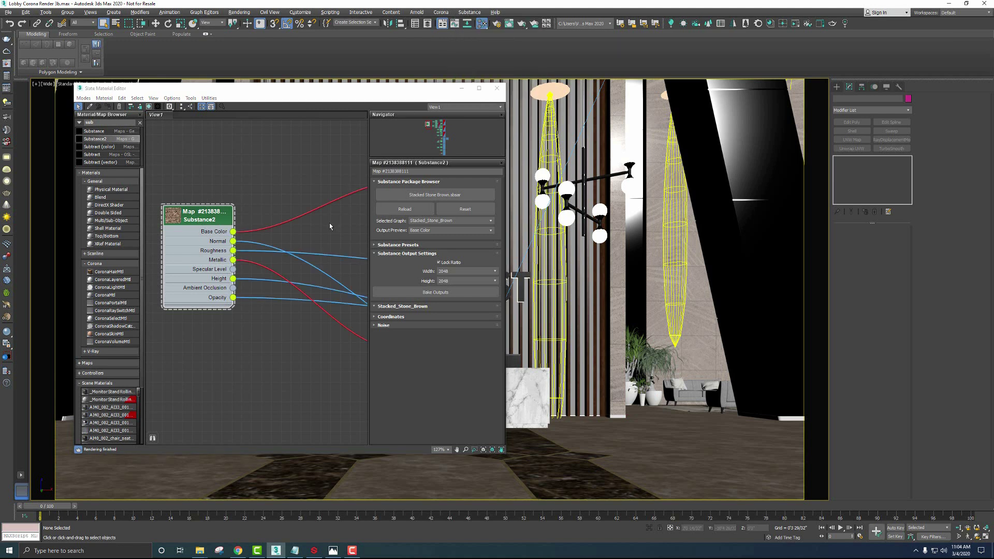
scroll(328, 222, "down", 5)
middle_click_drag(309, 171, 259, 167)
Step: Centre the new CoronaMtl network in the Slate view and select the lobby wall
scroll(259, 168, "up", 2)
middle_click_drag(314, 144, 275, 182)
scroll(311, 171, "up", 1)
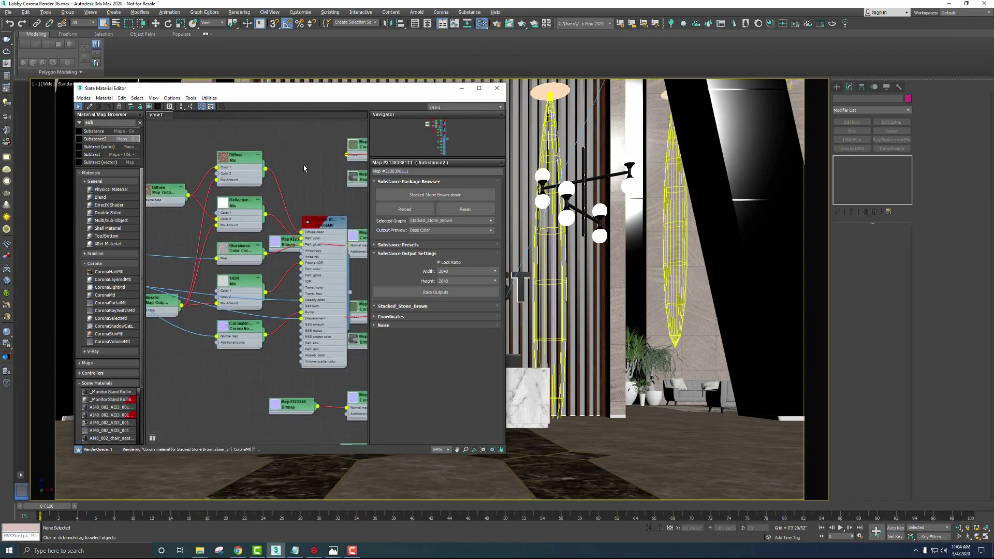
middle_click_drag(310, 190, 317, 175)
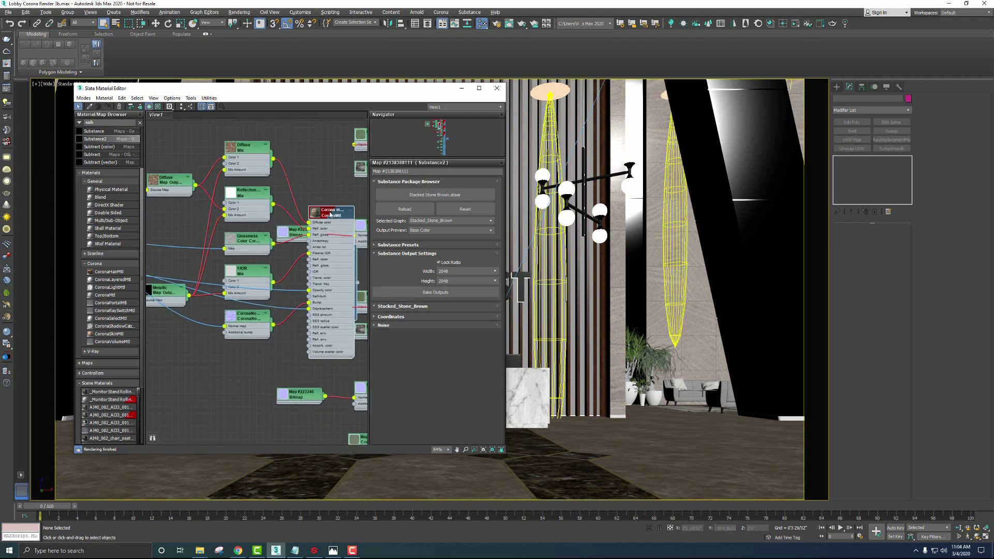
left_click(652, 205)
left_click(652, 205)
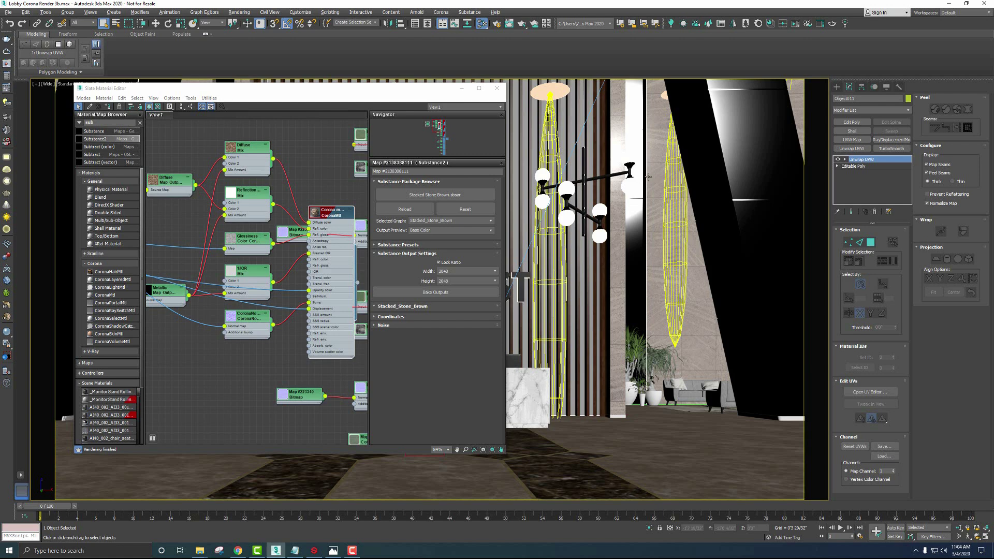
Step: Assign the Stacked Stone Brown CoronaMtl to the wall and show its stone texture shaded in the viewport
right_click(330, 210)
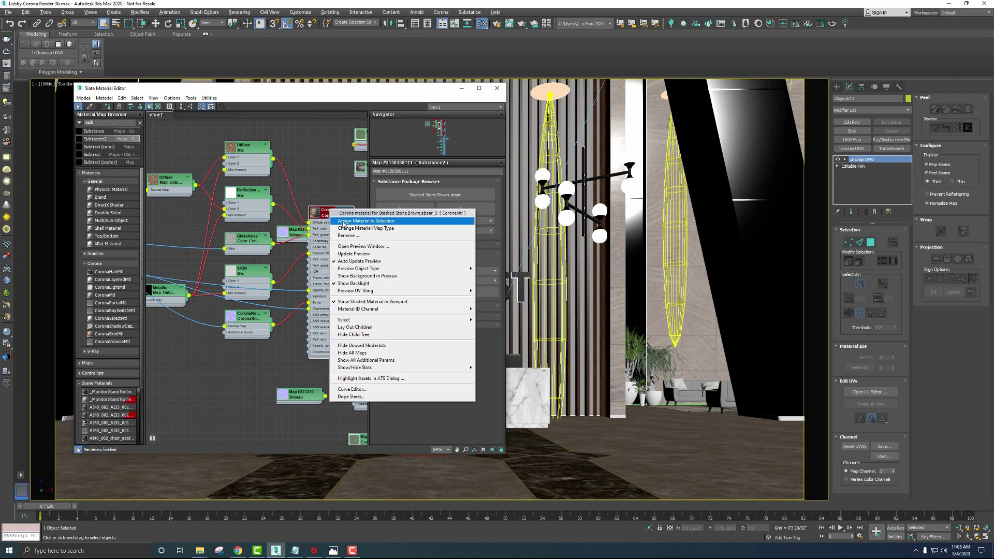
left_click(348, 224)
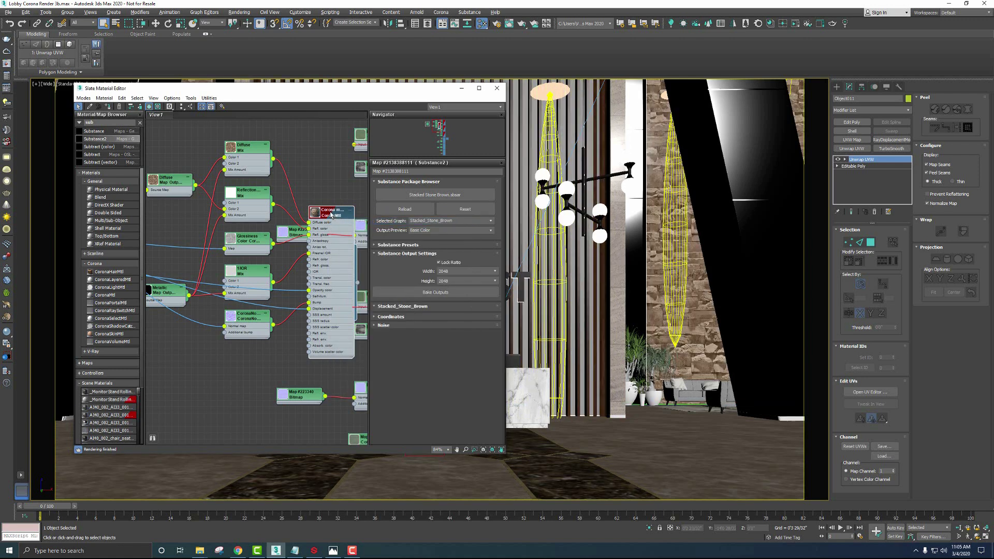
right_click(331, 213)
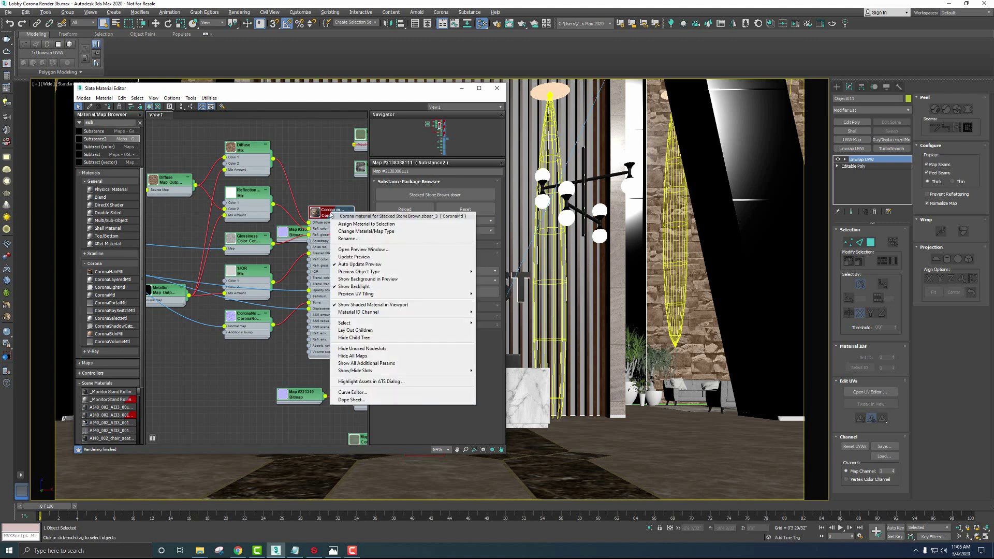
left_click(383, 305)
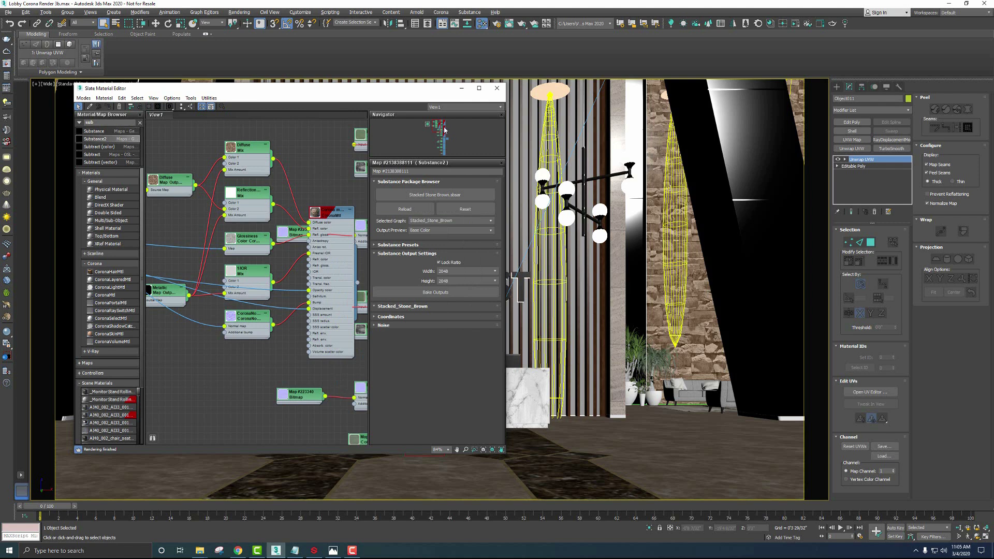
Step: Close the Slate editor, start a Corona interactive render of the lobby, and move the VFB aside
left_click(496, 89)
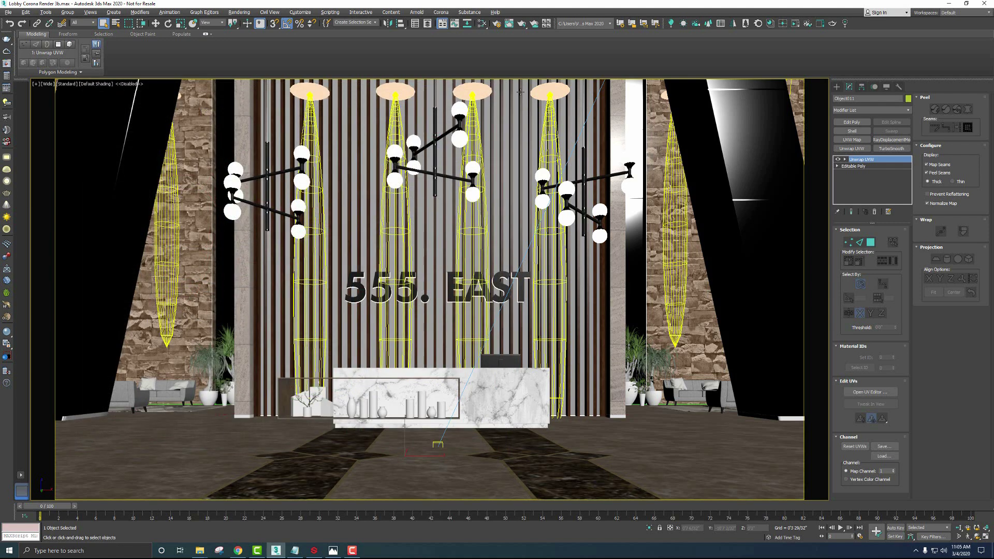
left_click(795, 24)
left_click_drag(614, 120, 738, 159)
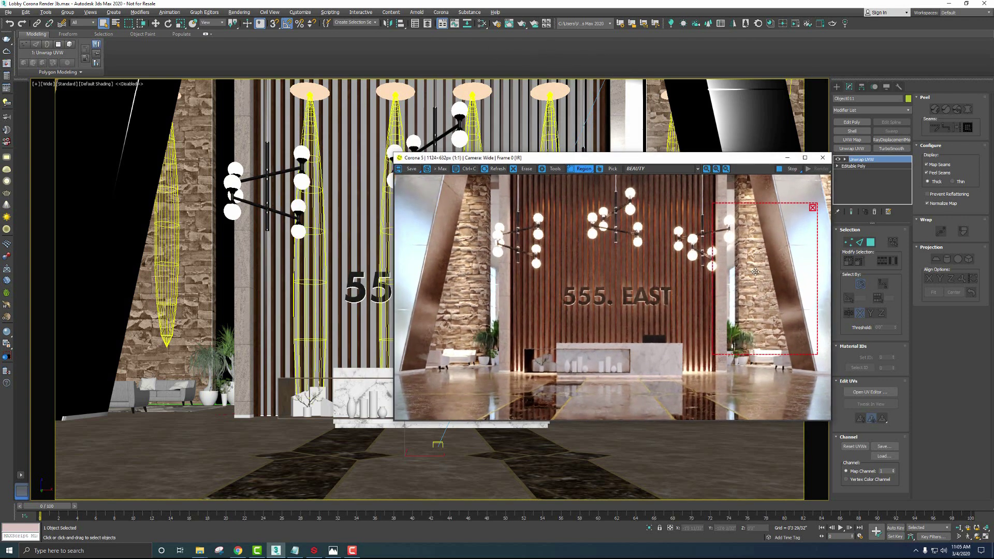
Step: Open the Corona stone material's parameters and raise its displacement Max level spinner
left_click(483, 25)
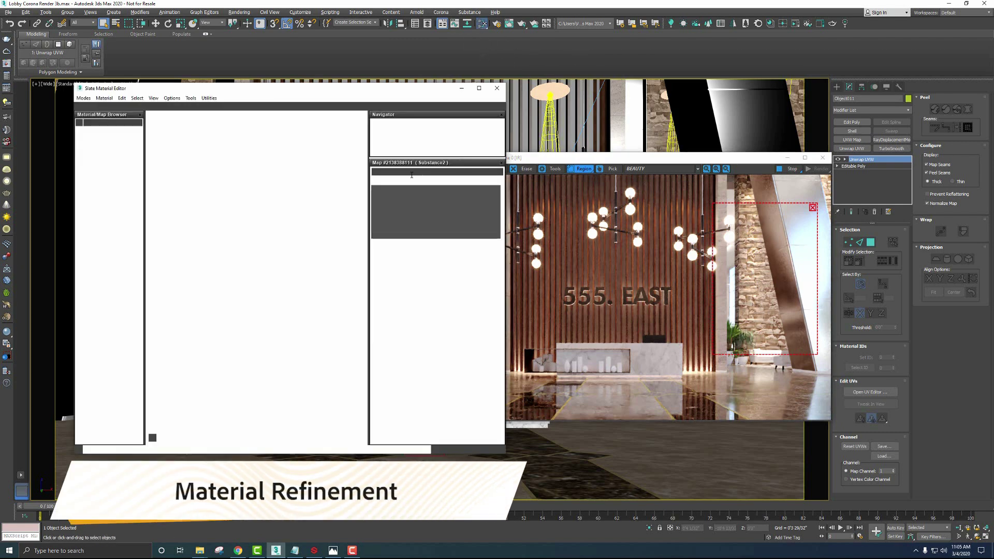
double_click(326, 215)
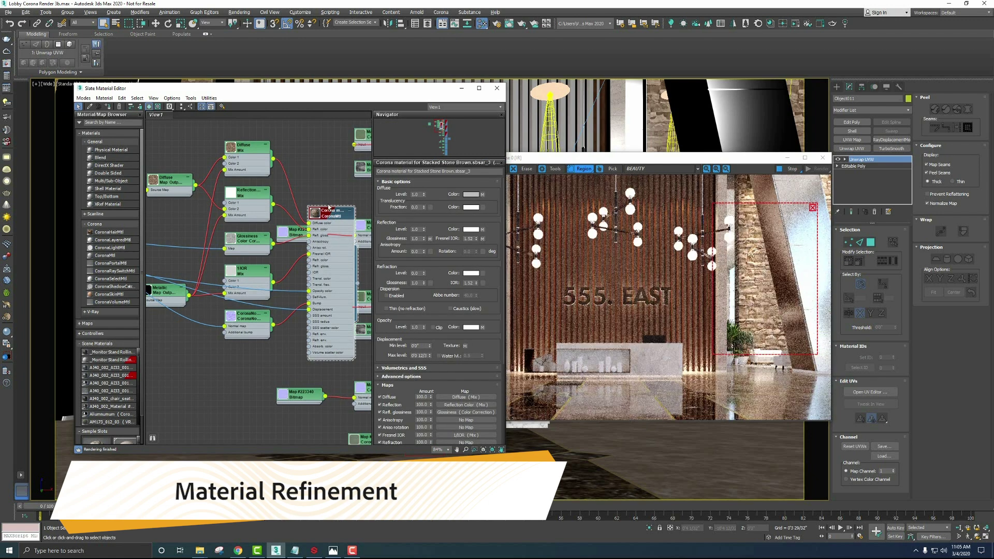
scroll(387, 277, "down", 1)
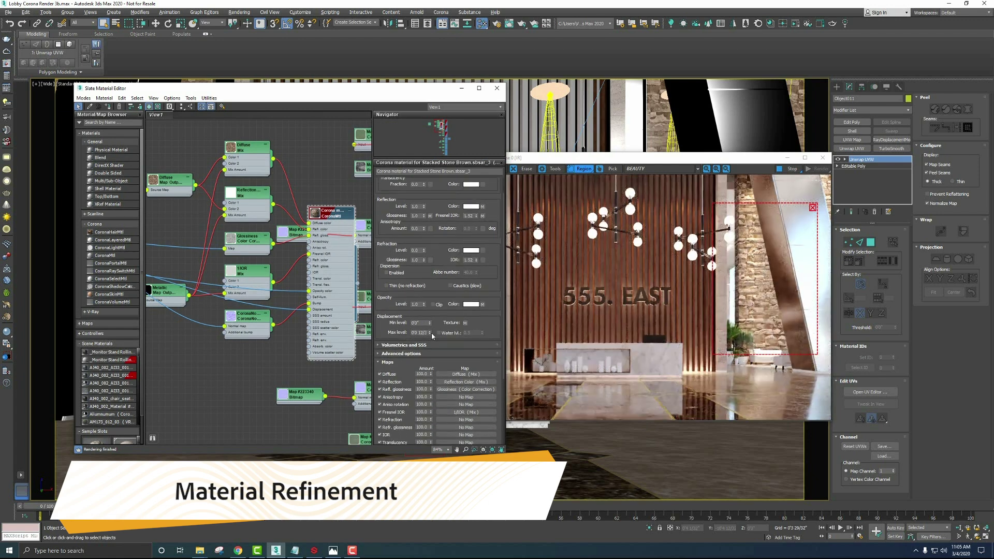
left_click_drag(429, 333, 430, 294)
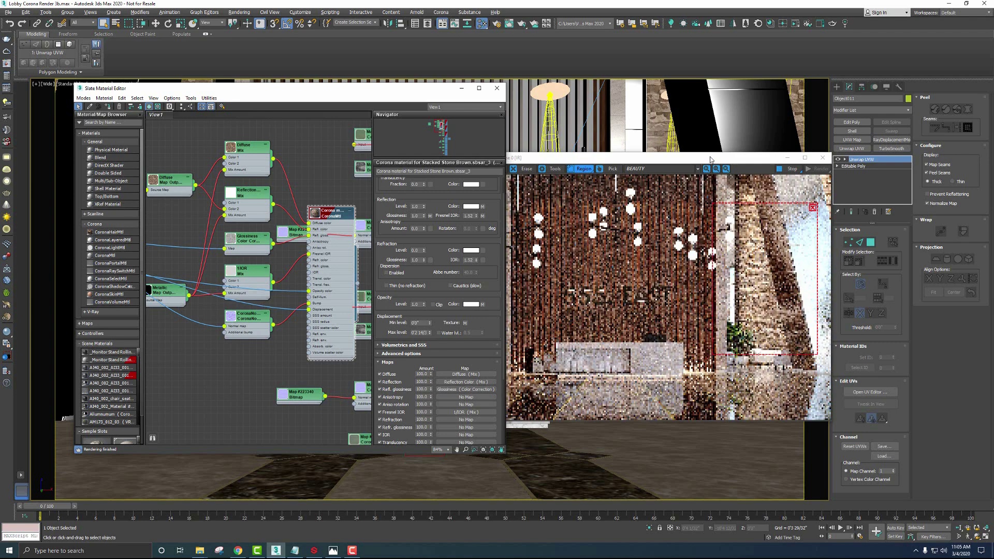
left_click_drag(715, 157, 670, 159)
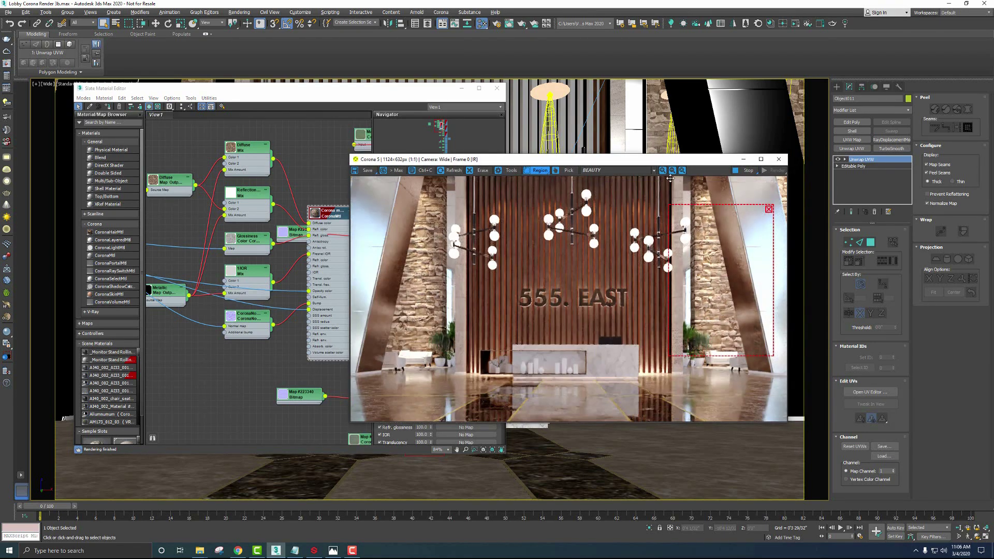
left_click_drag(755, 159, 863, 157)
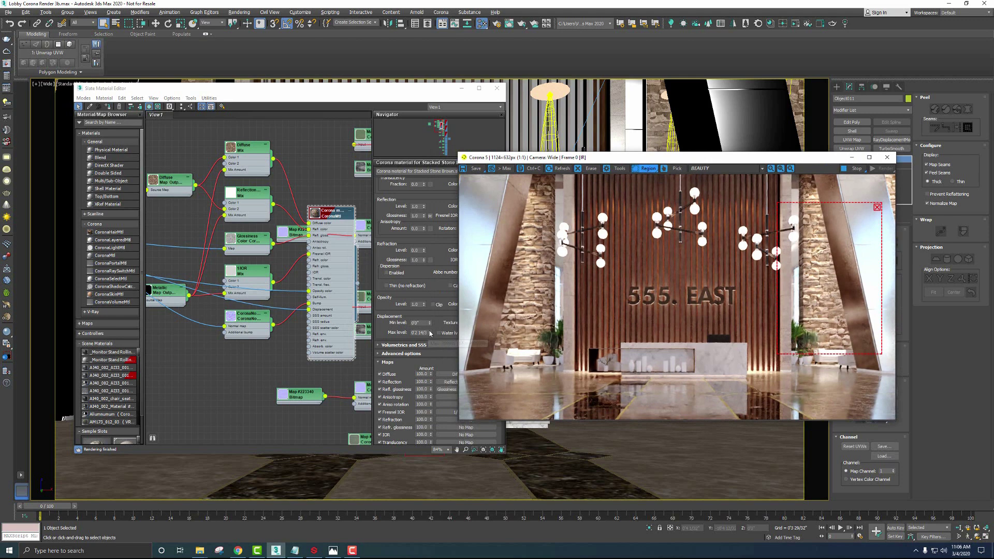
left_click_drag(429, 333, 431, 298)
Step: Reposition the Corona render window and zoom to inspect the re-rendered stone walls
left_click(595, 157)
left_click_drag(595, 157, 561, 135)
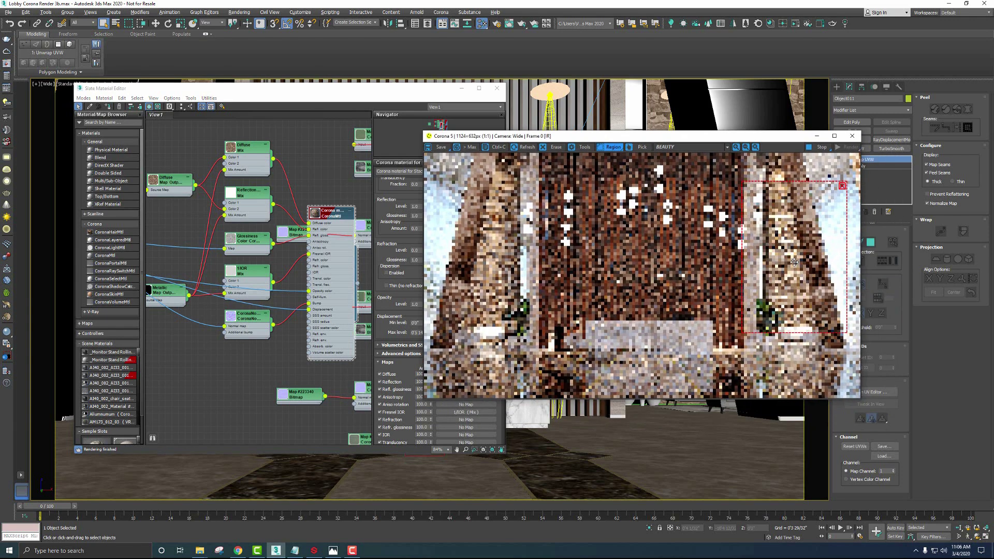
left_click_drag(762, 136, 647, 133)
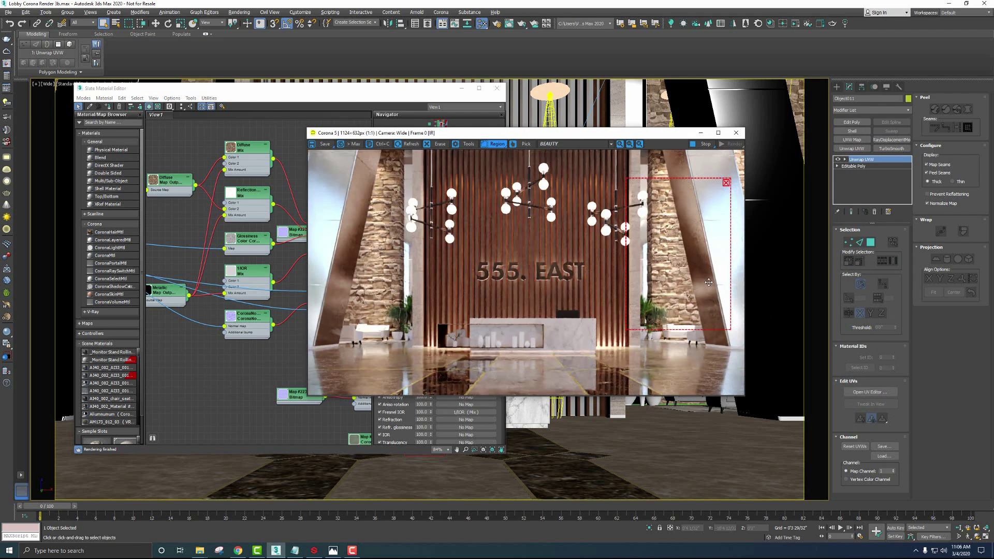
scroll(671, 241, "up", 1)
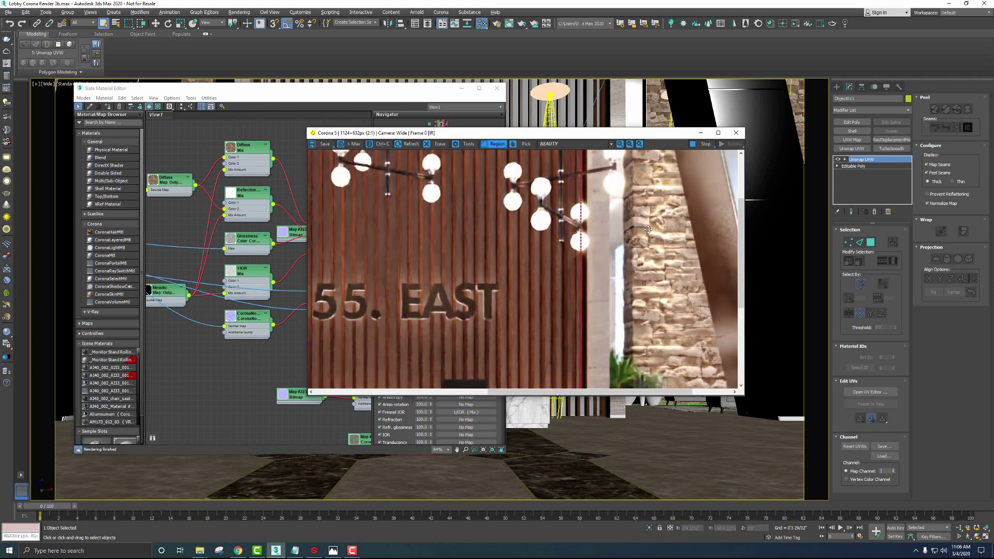
scroll(655, 255, "down", 1)
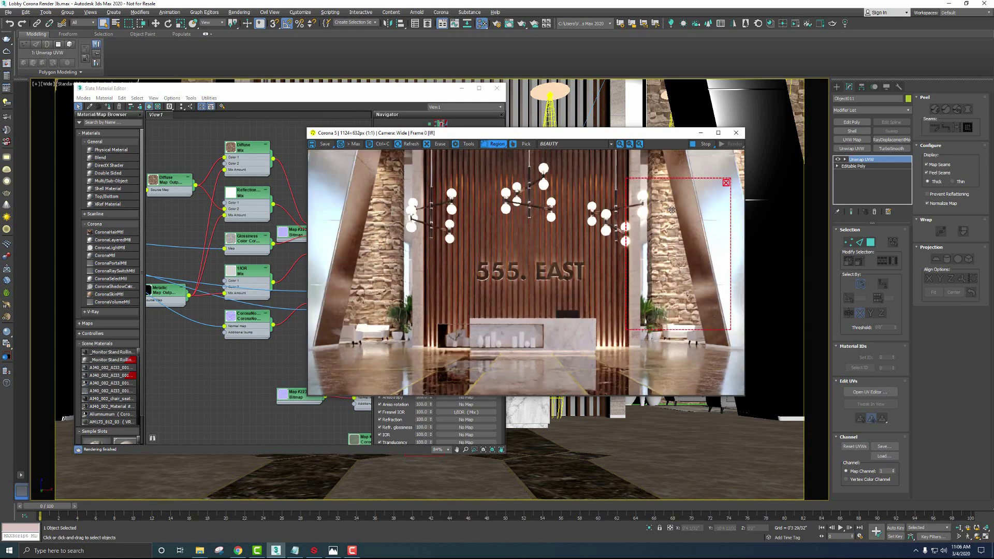